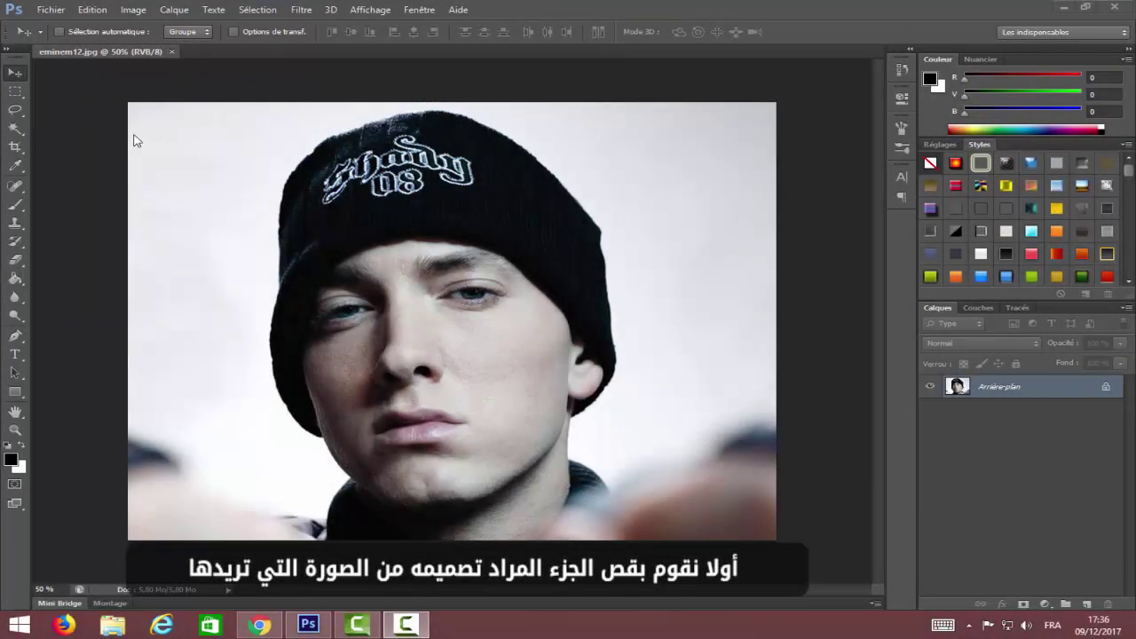
Step: Outline the head, cap and neck with the Lasso tool and hide the surrounding background with a layer mask
left_click(14, 112)
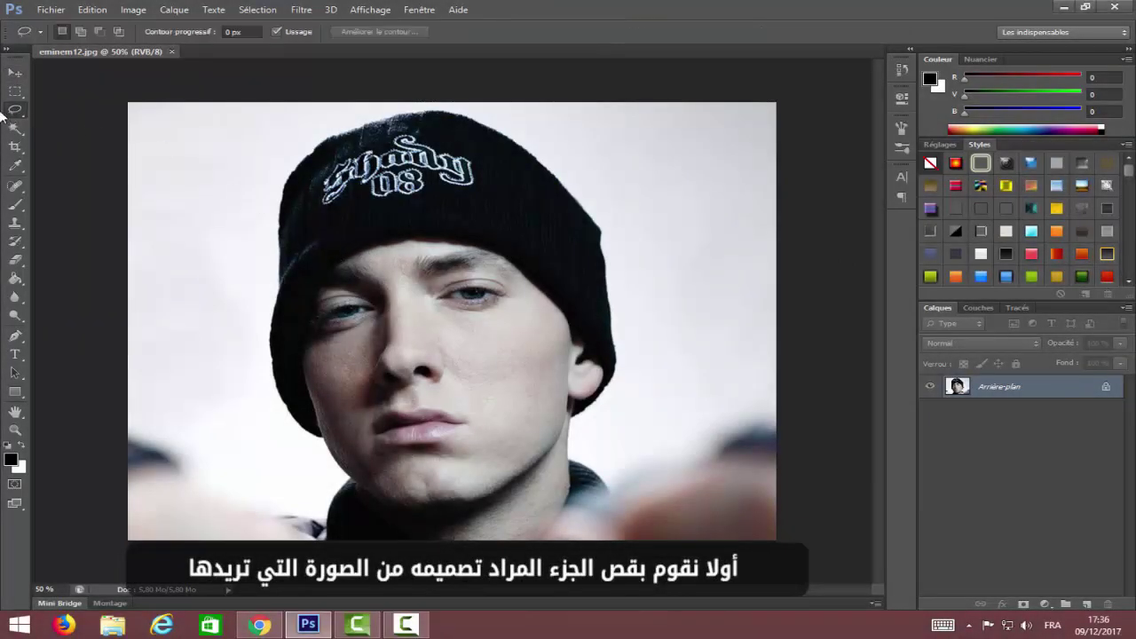
right_click(7, 114)
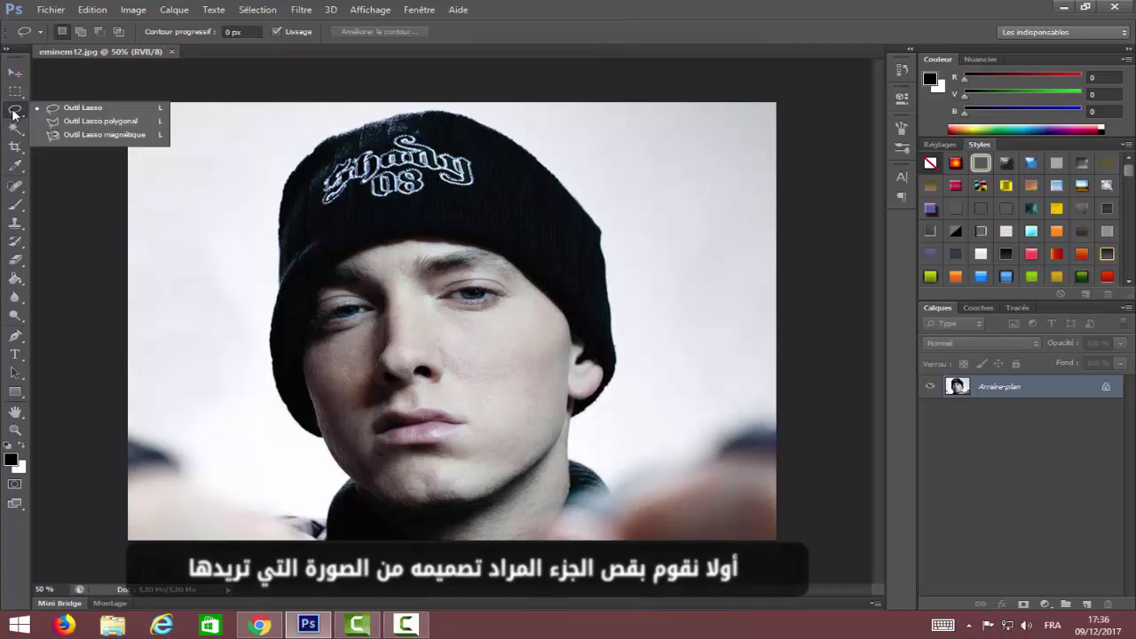
left_click(95, 111)
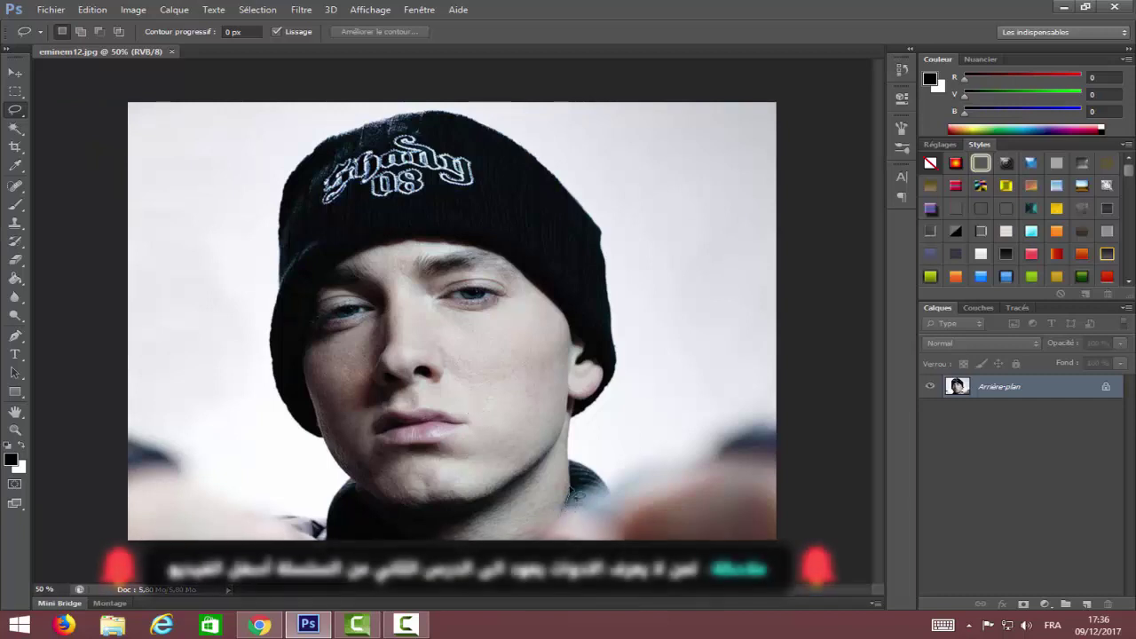
mouse_move(571, 458)
left_mouse_down()
mouse_move(616, 360)
mouse_move(602, 238)
mouse_move(586, 213)
mouse_move(490, 133)
mouse_move(436, 114)
mouse_move(382, 118)
mouse_move(317, 147)
mouse_move(279, 218)
mouse_move(278, 376)
mouse_move(300, 428)
mouse_move(410, 549)
left_mouse_up()
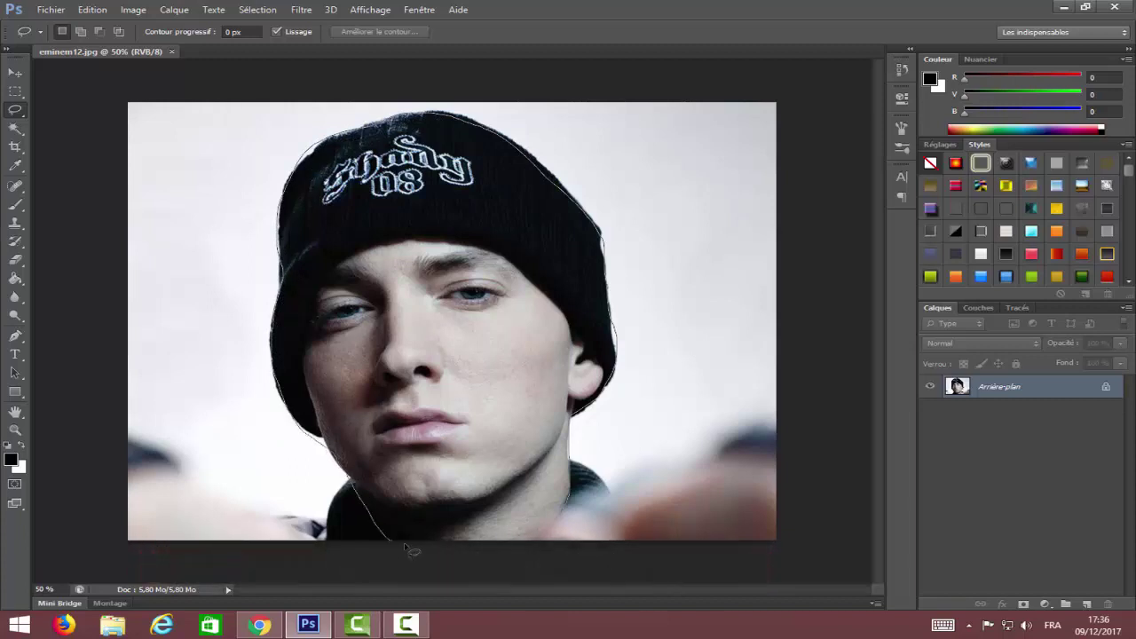
left_click_drag(523, 544, 566, 505)
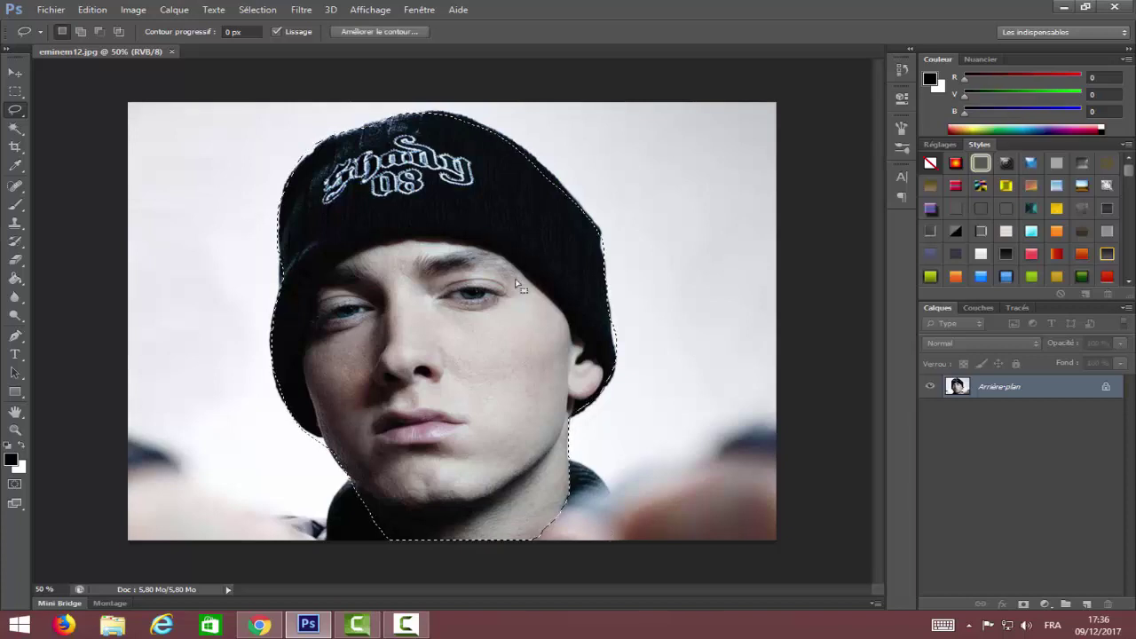
left_click(1023, 605)
left_click(1024, 606)
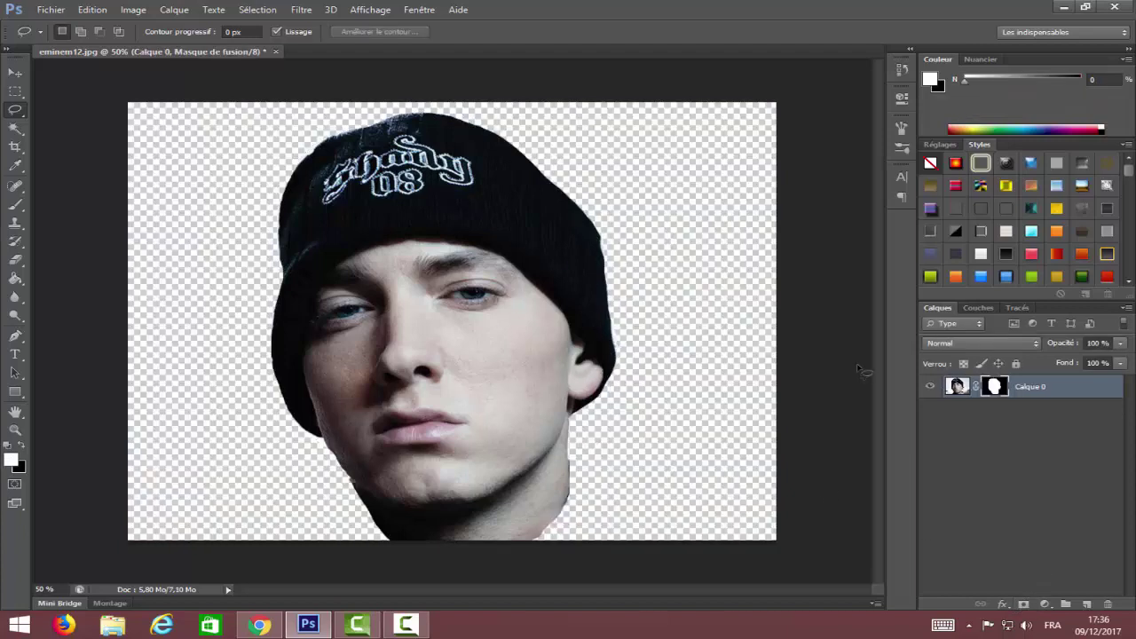
Step: Refine the layer mask's edge with radius 91.6 px, smoothing 67, feather 149.4 px and contrast 7%
double_click(994, 387)
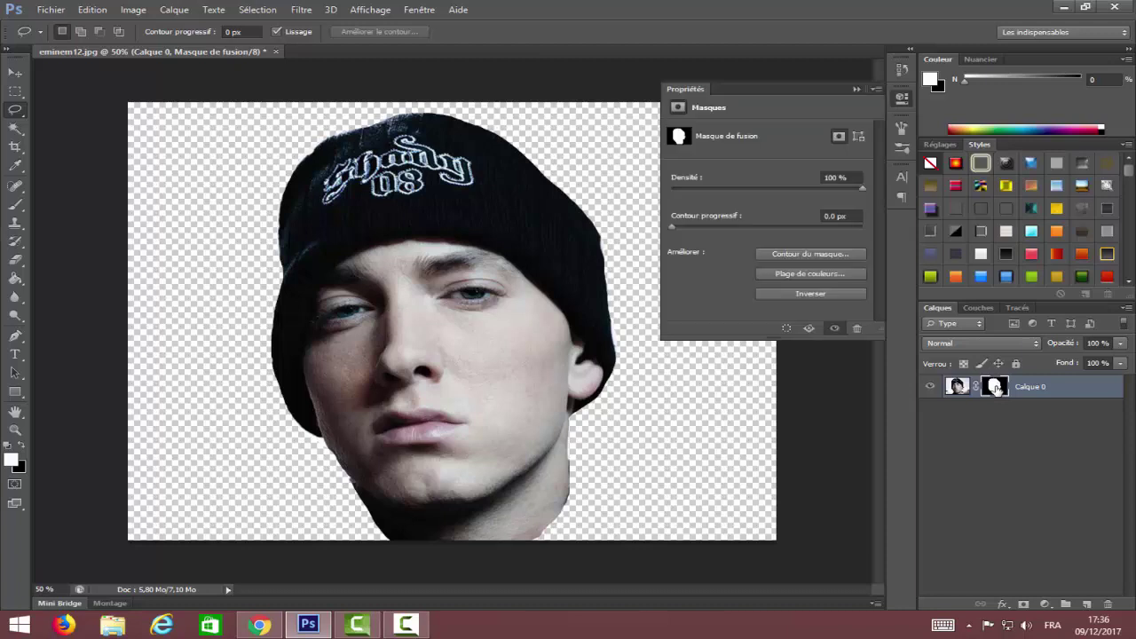
left_click(814, 252)
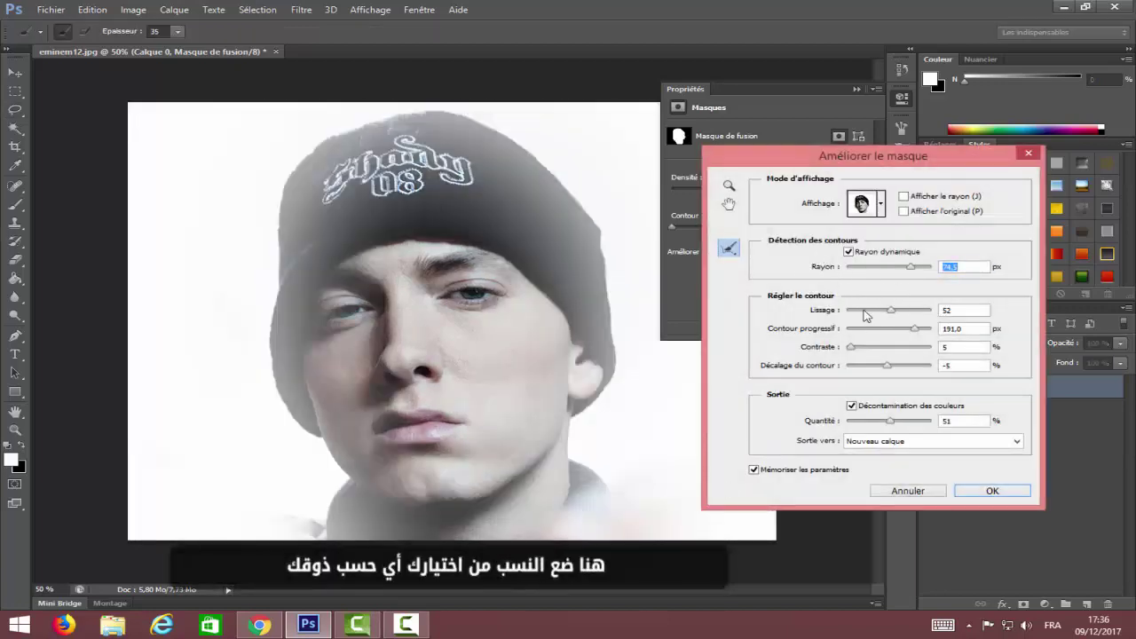
mouse_move(914, 270)
left_mouse_down()
mouse_move(891, 274)
mouse_move(923, 271)
left_mouse_up()
left_click_drag(891, 311, 878, 370)
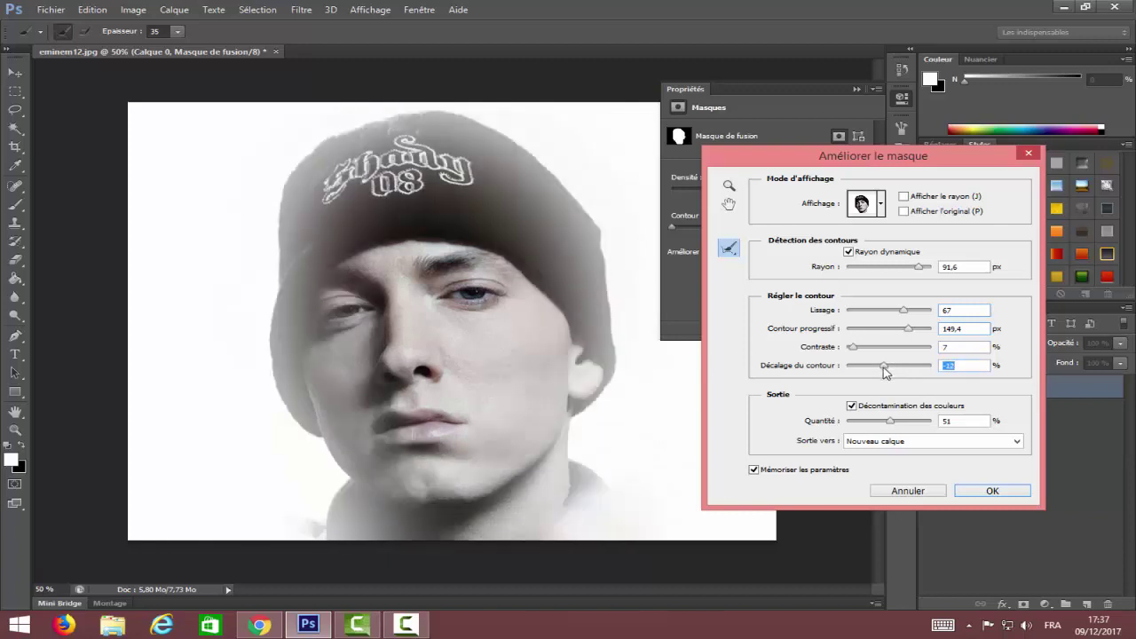
Step: Set the mask's edge shift to +8% and colour decontamination to 50%, and output the refined cutout to a new layer
left_click_drag(896, 425, 891, 424)
left_click_drag(886, 370, 881, 371)
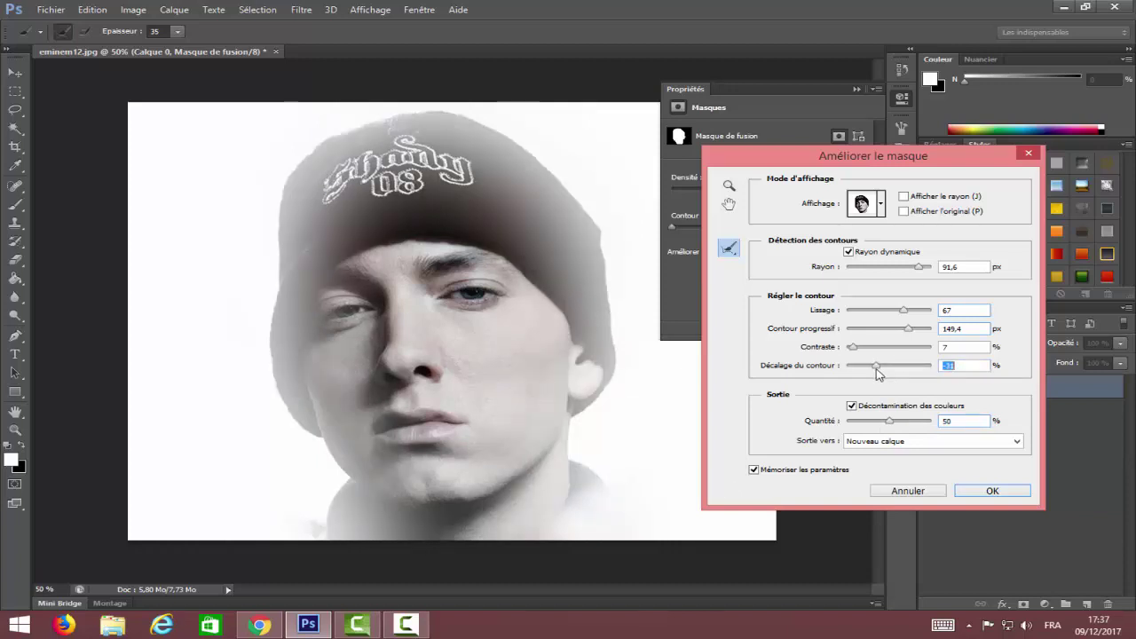
left_click_drag(876, 373, 894, 372)
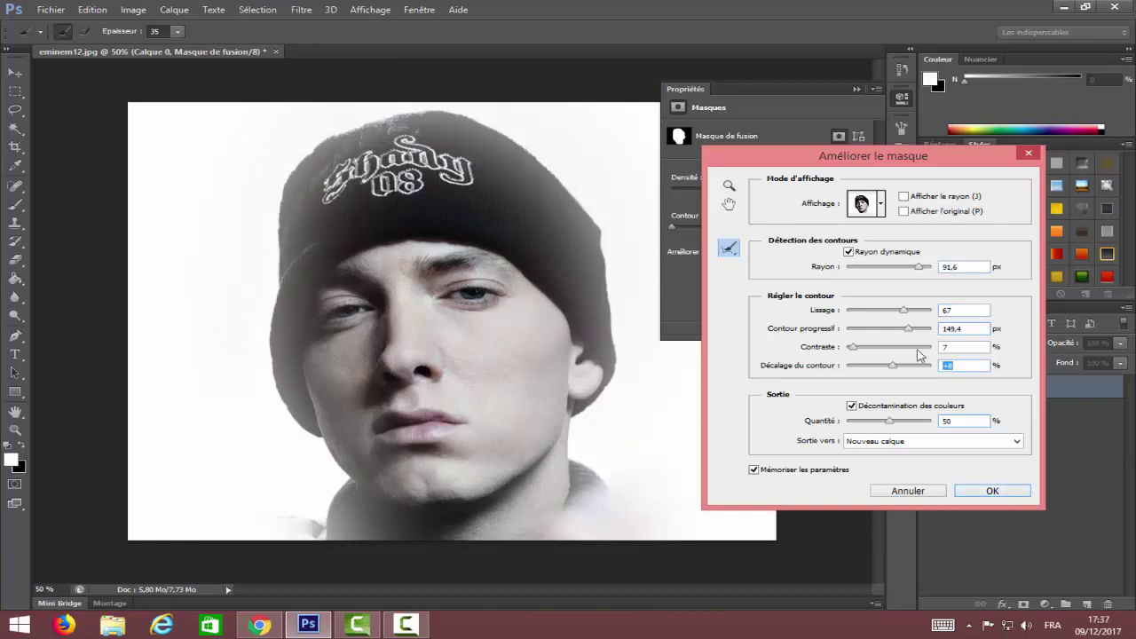
left_click(991, 494)
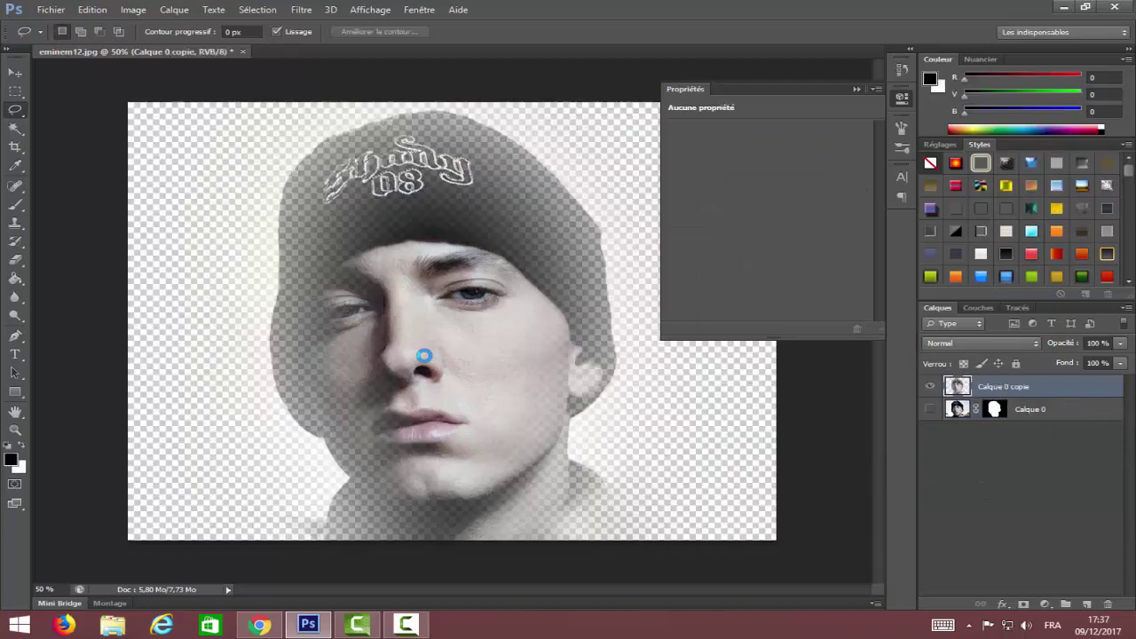
left_click(857, 89)
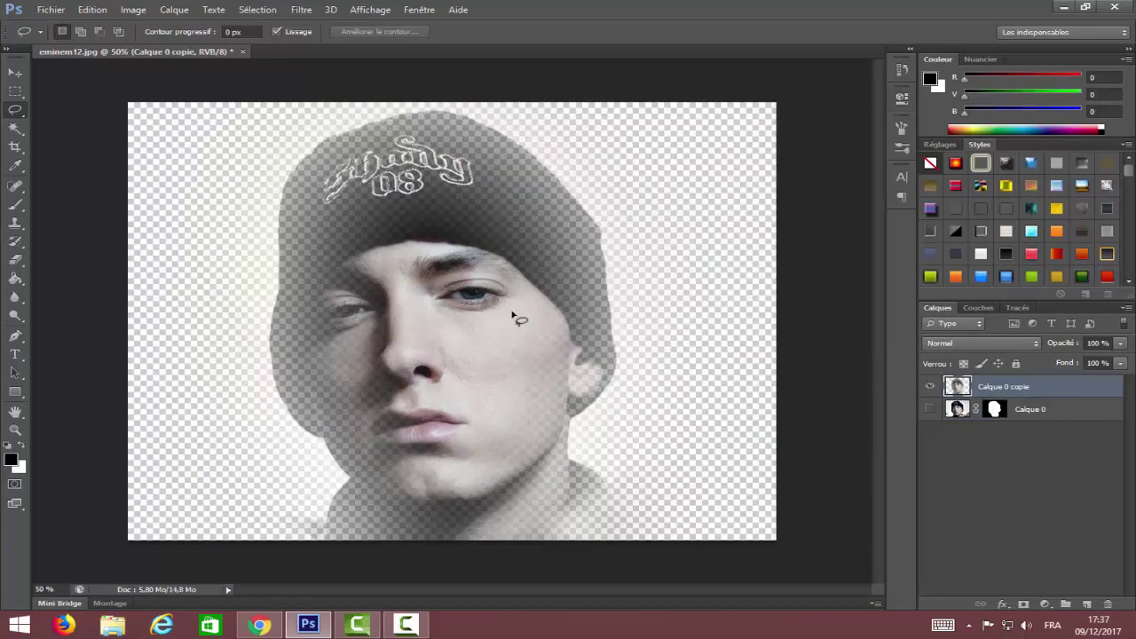
Step: Create a new 1000 × 1000 pixel RGB document named Hamza Tech at 72 pixels/inch with a white background
left_click(15, 72)
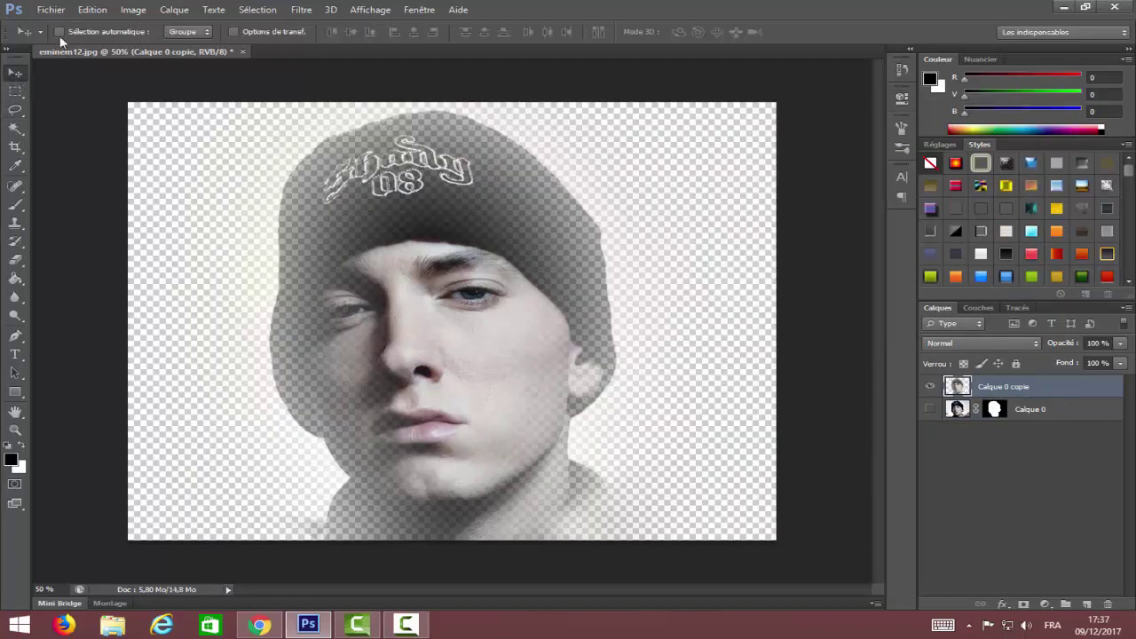
left_click(51, 9)
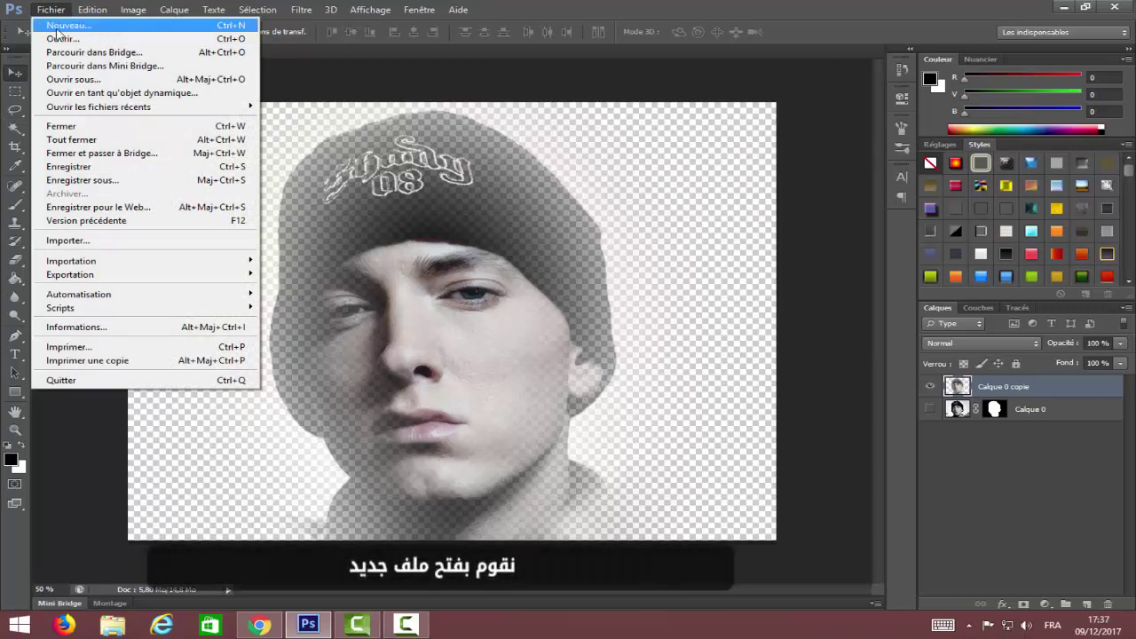
left_click(82, 27)
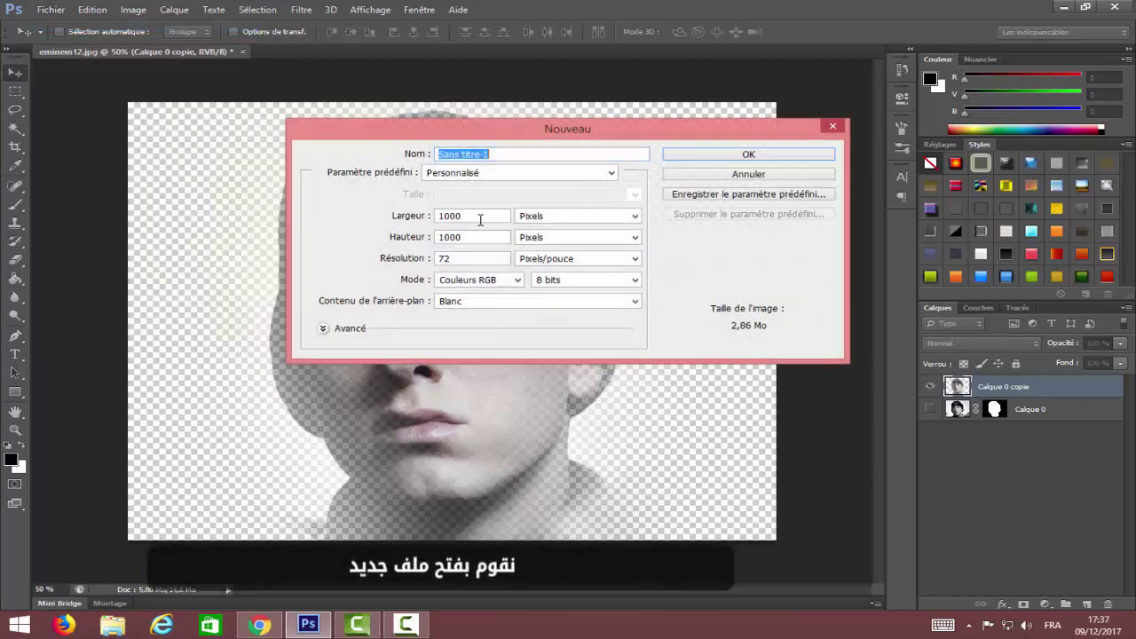
left_click(385, 214)
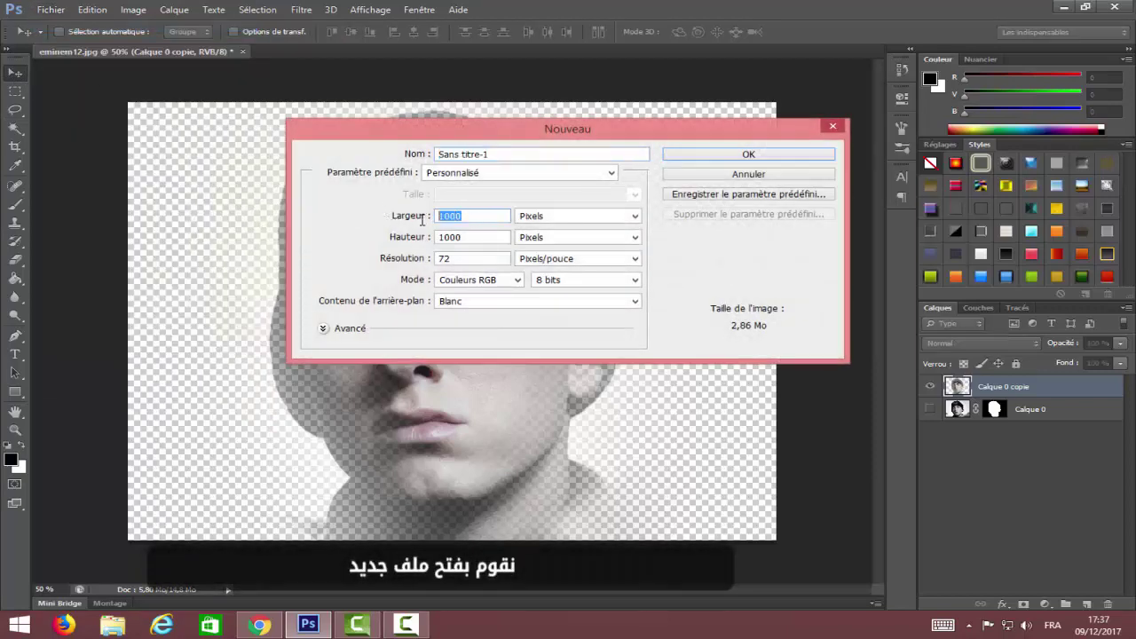
left_click(469, 237)
left_click_drag(472, 238, 420, 241)
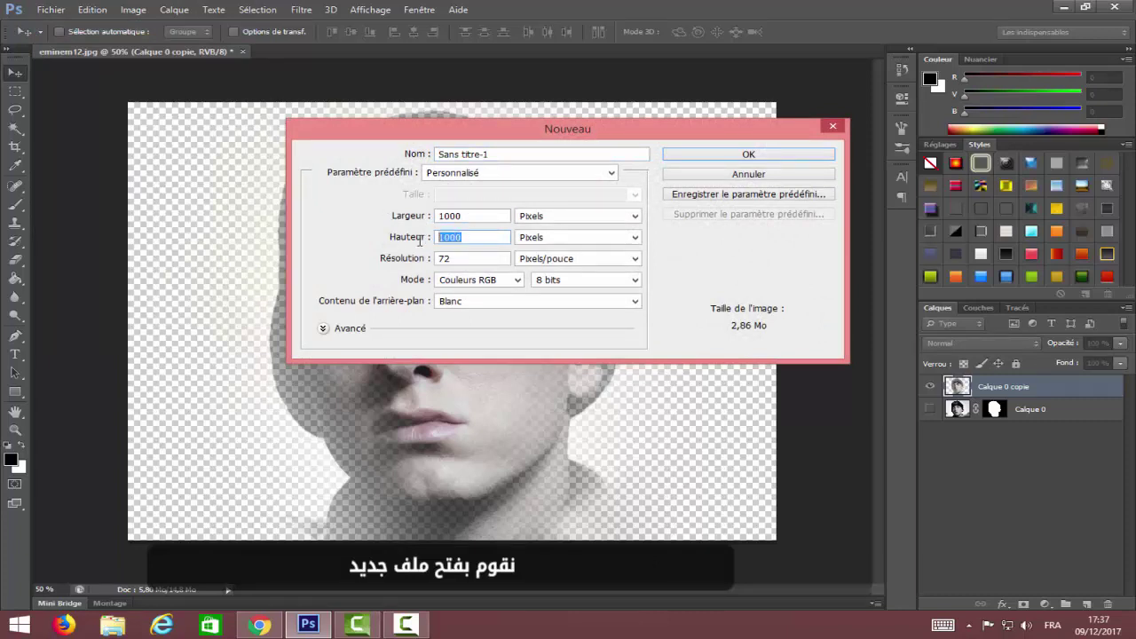
left_click(535, 218)
left_click(536, 227)
left_click(539, 235)
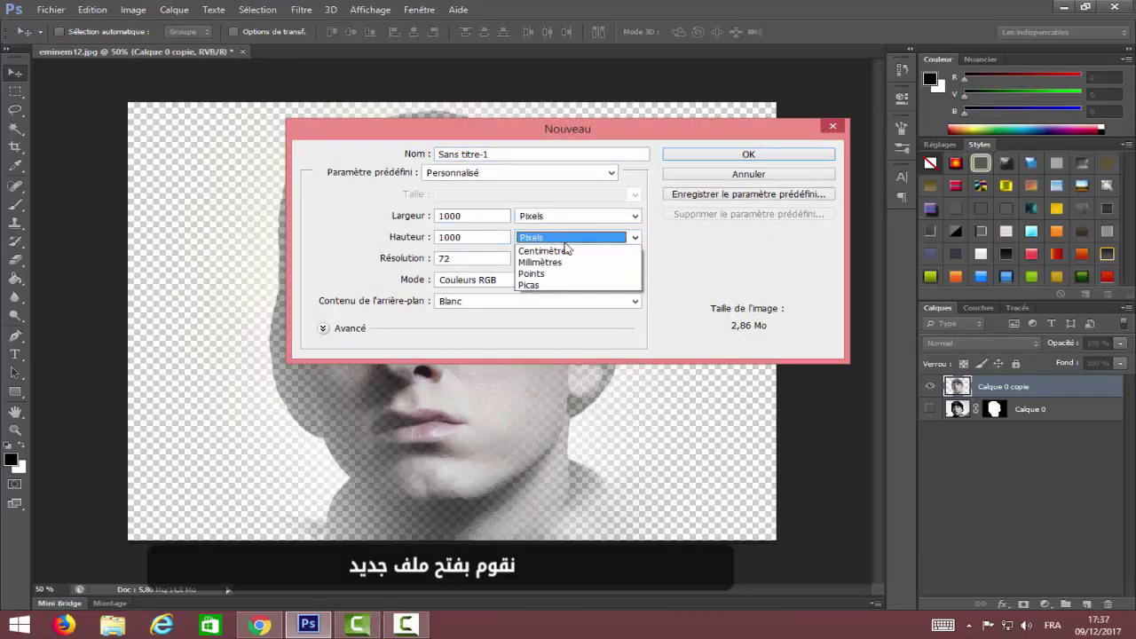
left_click(532, 252)
left_click(412, 158)
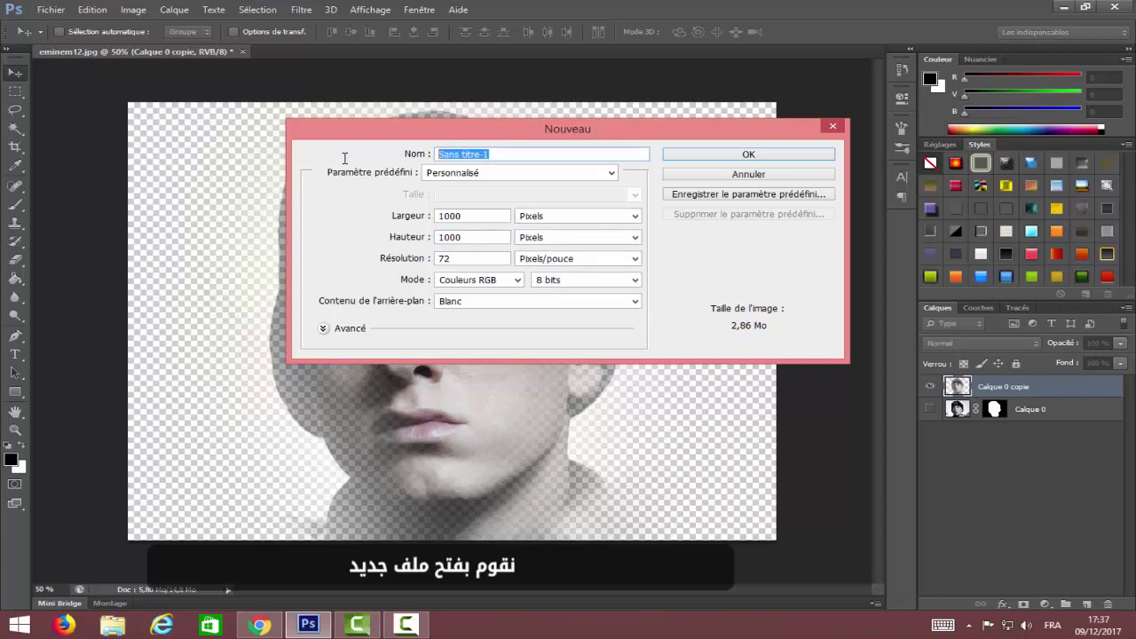
type("Hamza Tech")
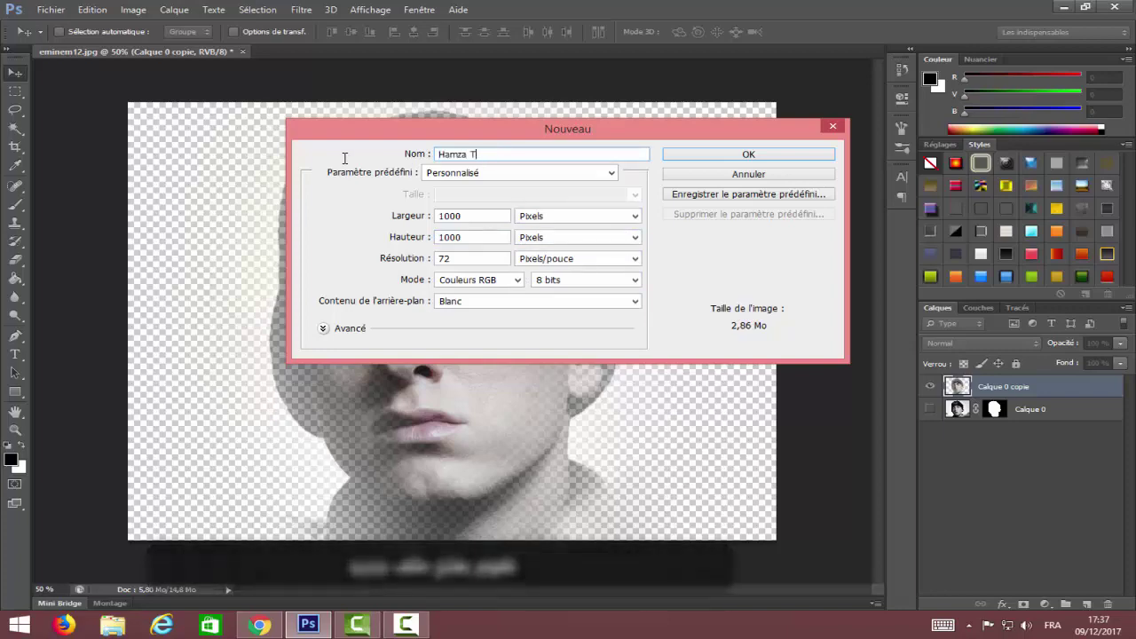
left_click(736, 156)
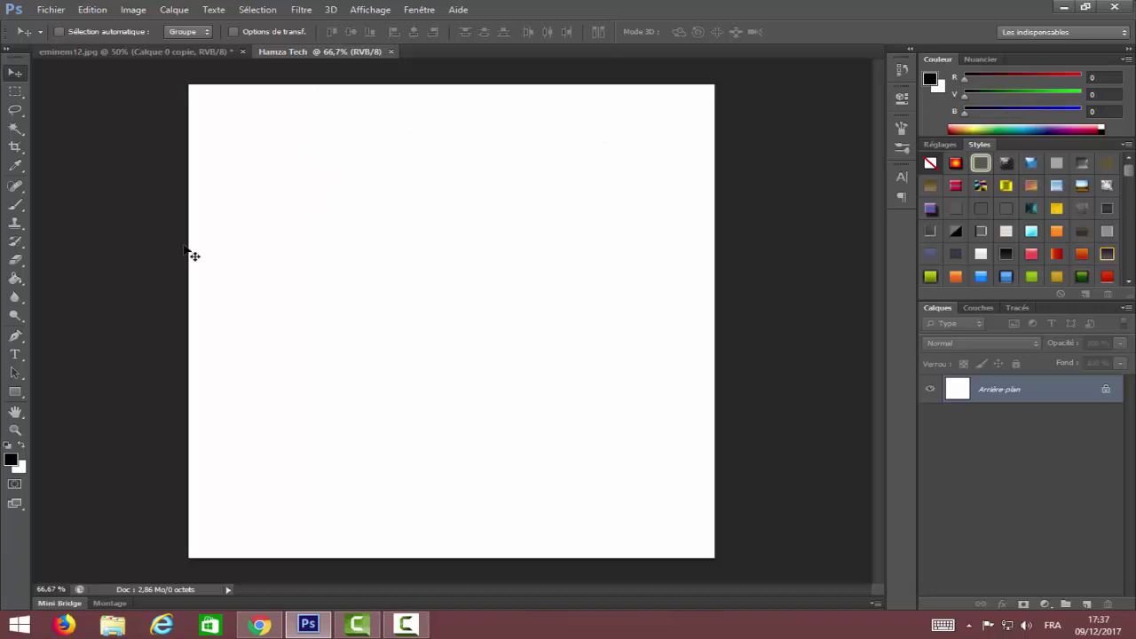
Step: Fill the new document's background with black (000000) using the Paint Bucket tool
left_click(15, 278)
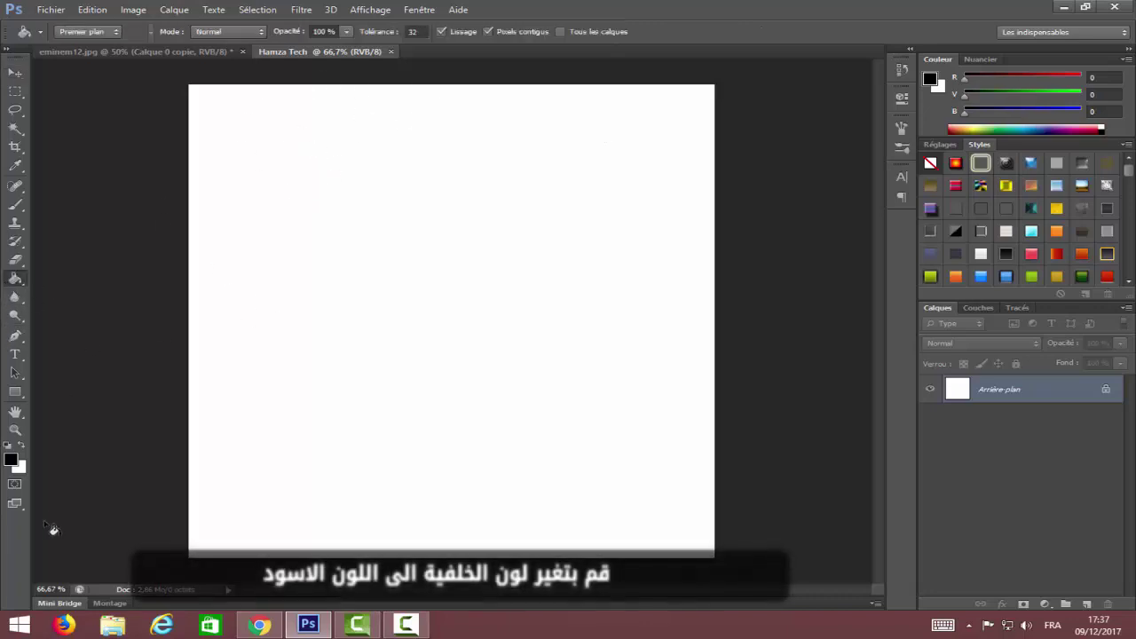
left_click(11, 458)
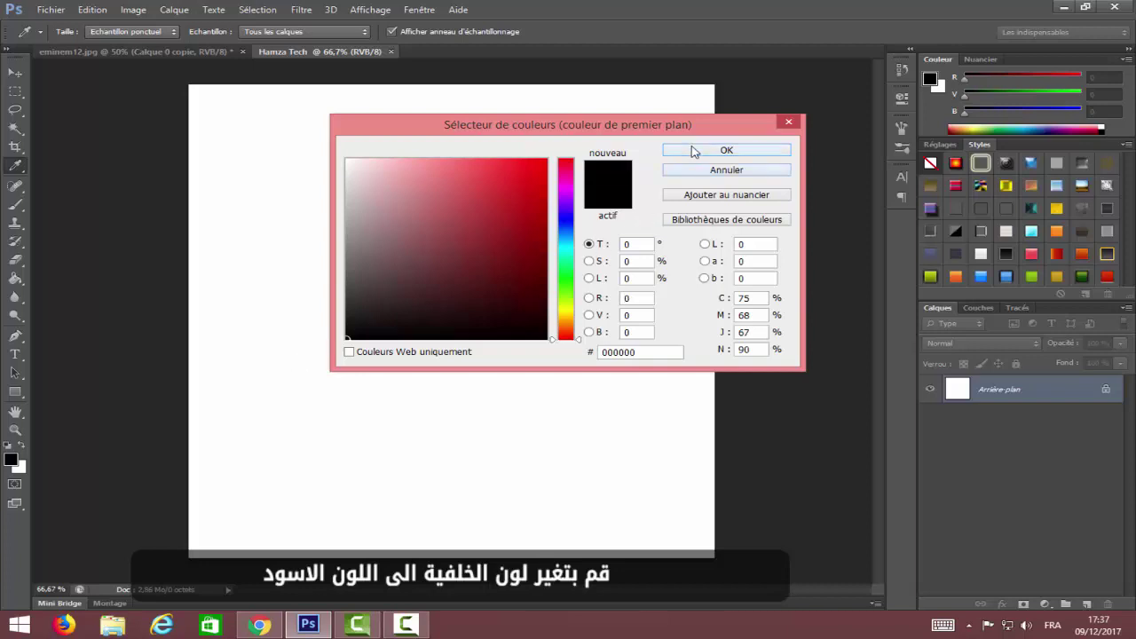
left_click(726, 150)
left_click(443, 386)
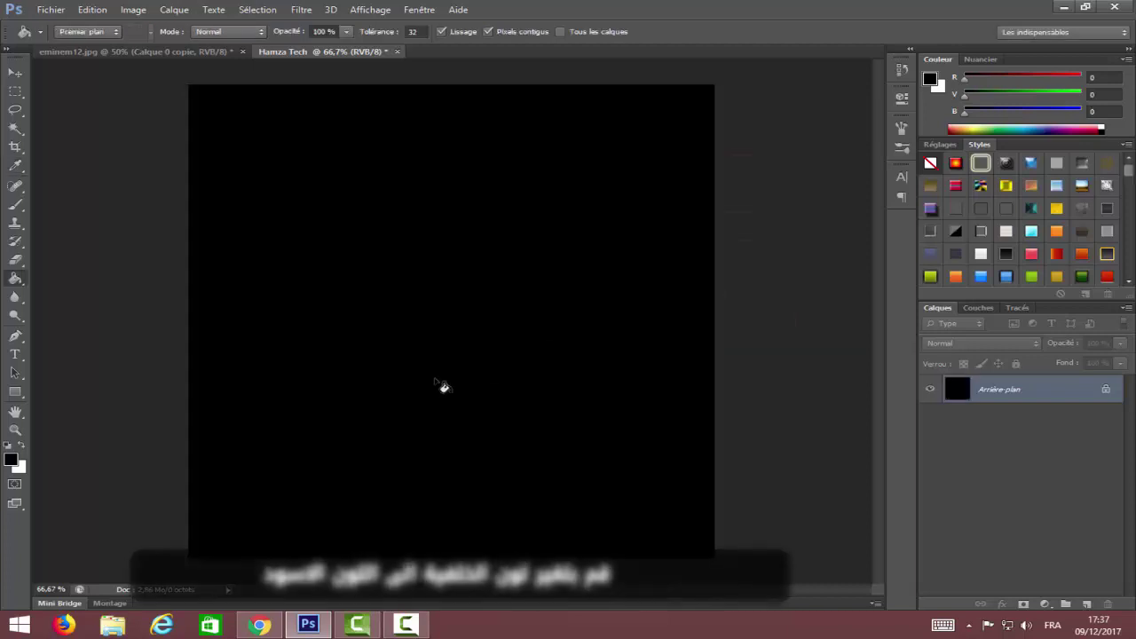
Step: Copy the whole faded portrait layer from eminem12.jpg into the Hamza Tech document and move the face to the canvas centre
left_click(15, 72)
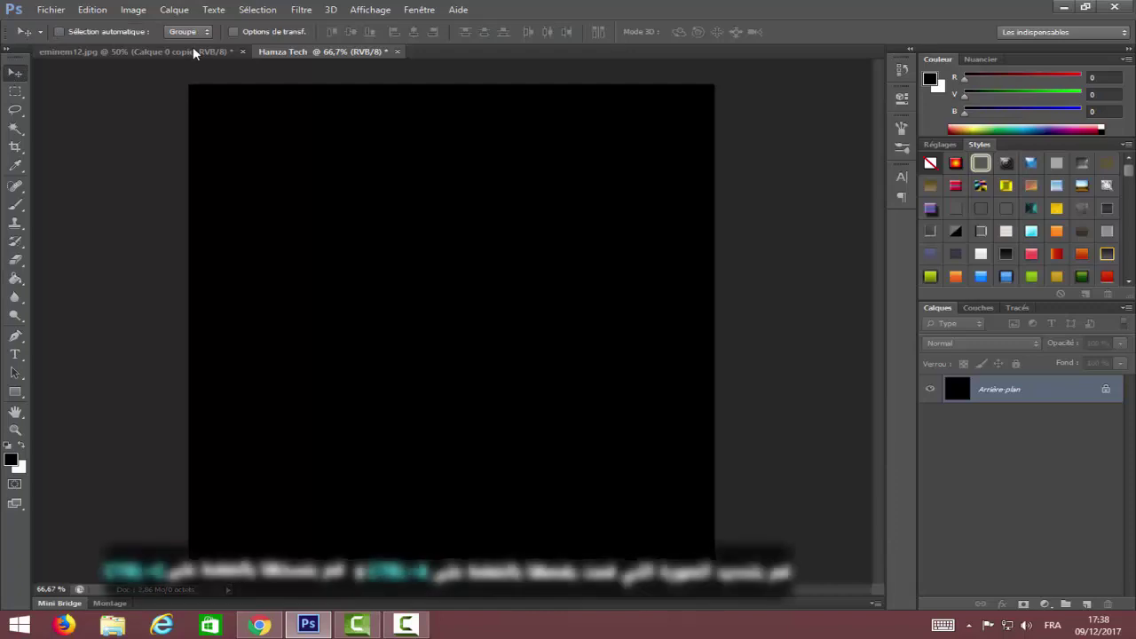
left_click(194, 53)
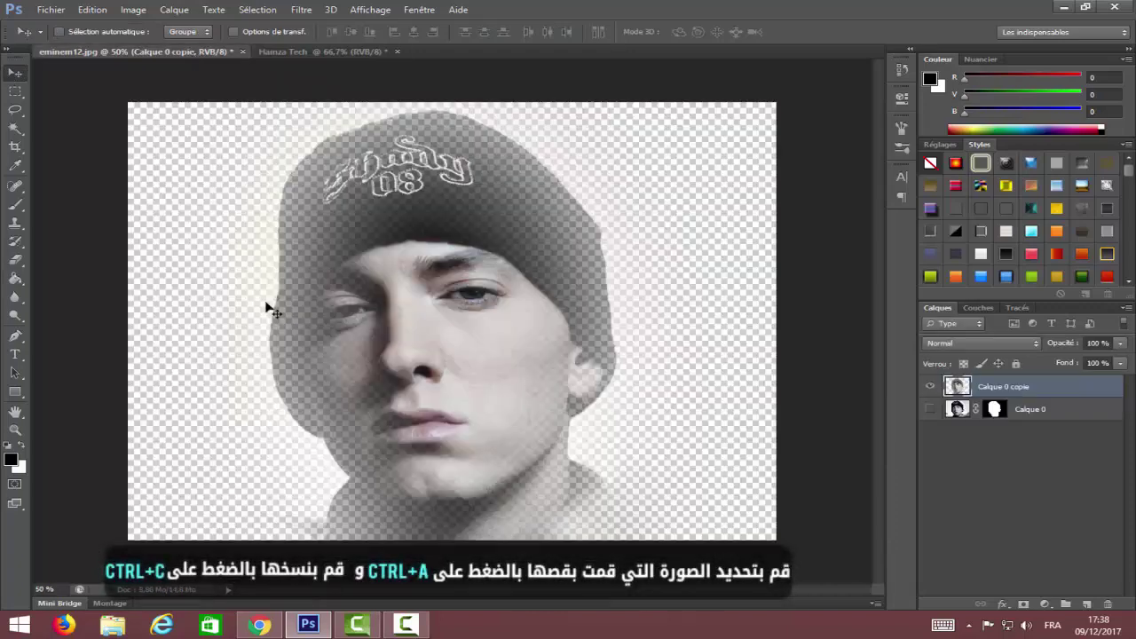
key("ctrl+a")
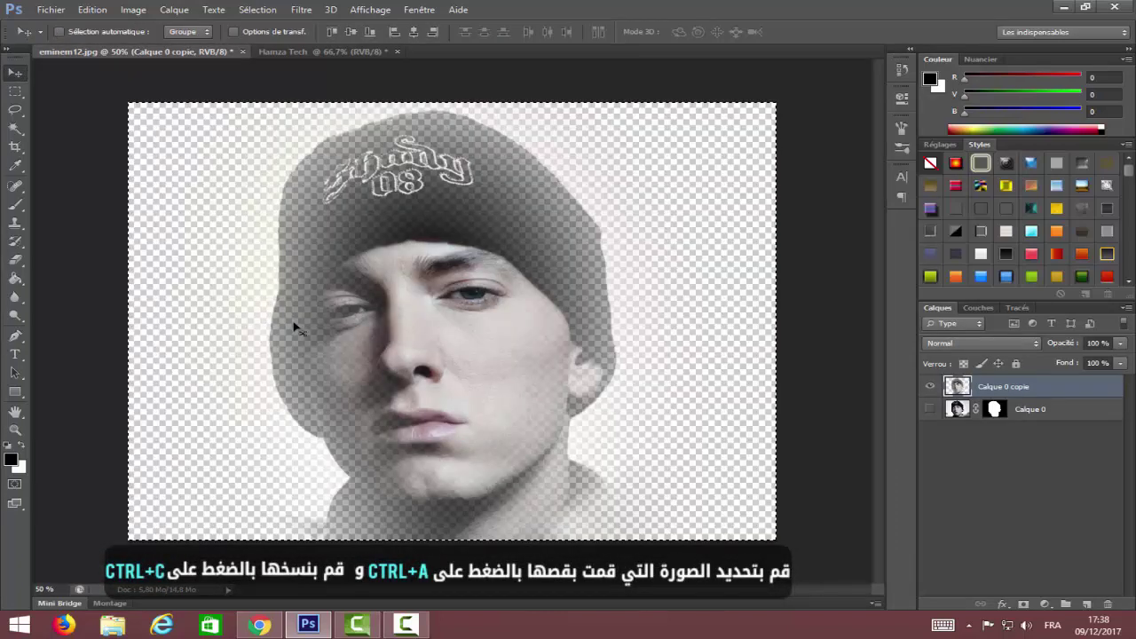
left_click(309, 50)
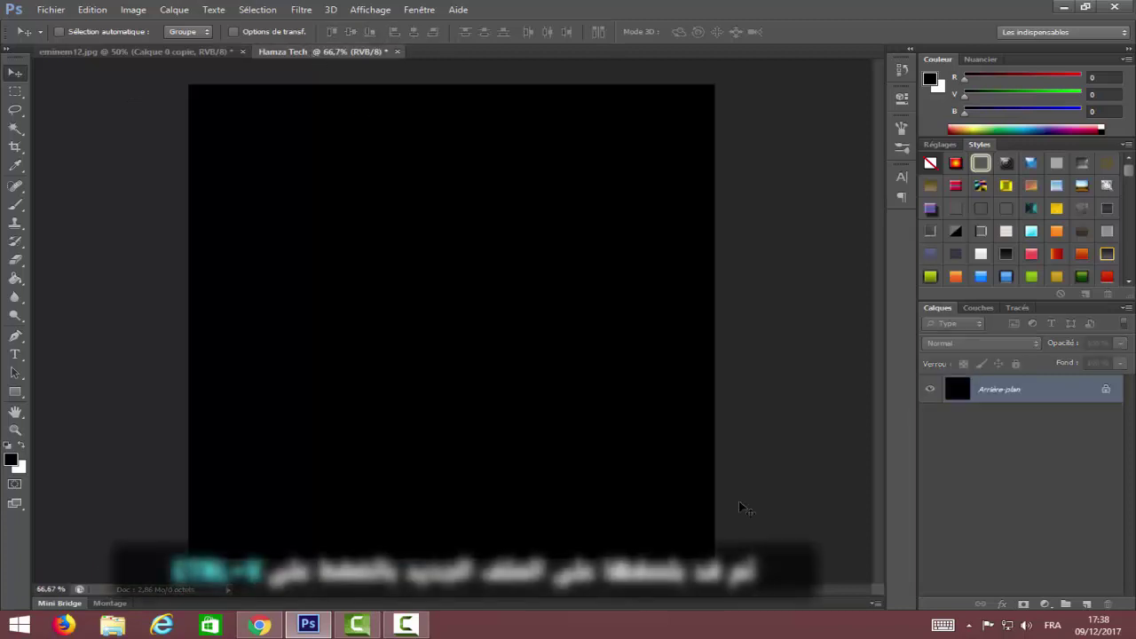
key("ctrl+v")
left_click_drag(652, 421, 507, 307)
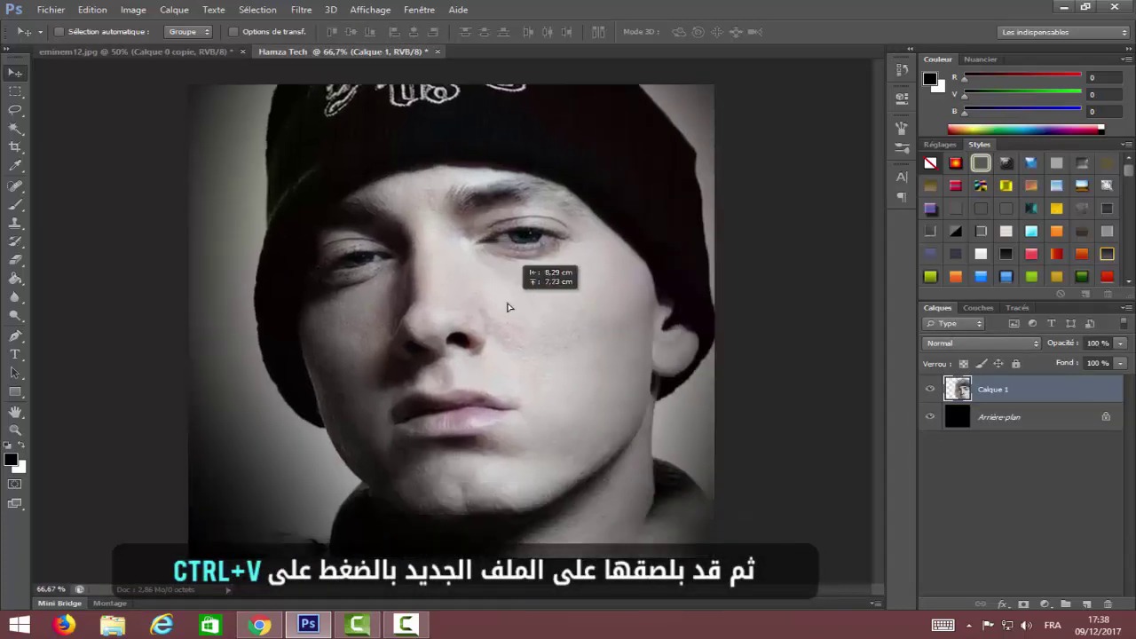
Step: Scale the pasted portrait to about 79.5% with Free Transform and position it so the whole head fits the canvas
scroll(576, 376, "down", 3)
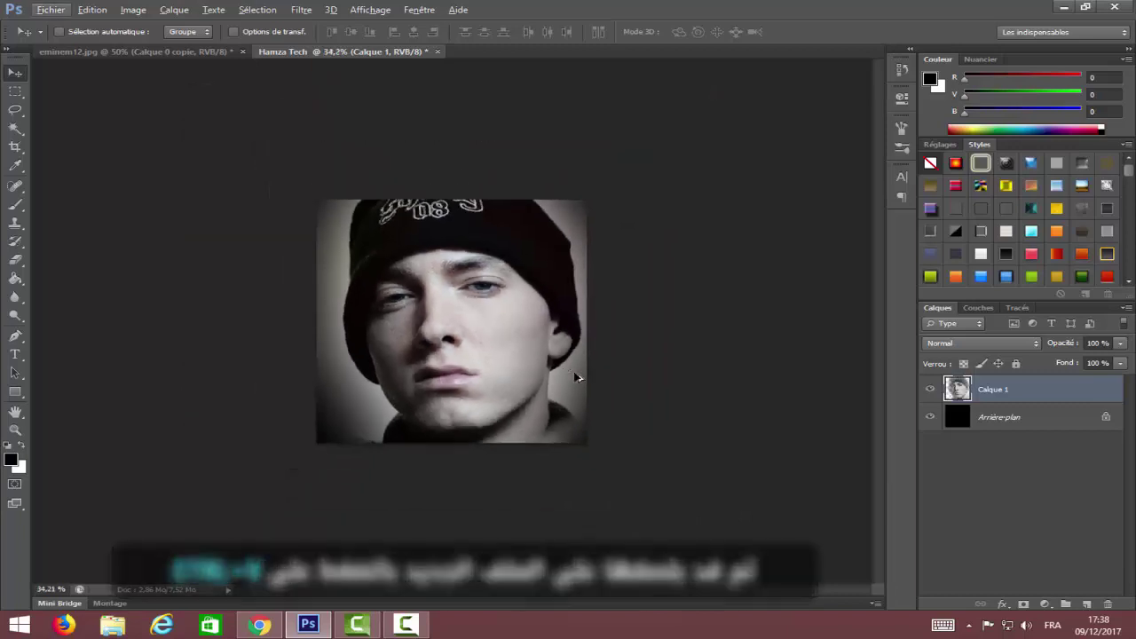
key("ctrl+t")
left_click_drag(677, 454, 584, 410)
left_click_drag(536, 356, 562, 394)
left_click_drag(633, 442, 613, 428)
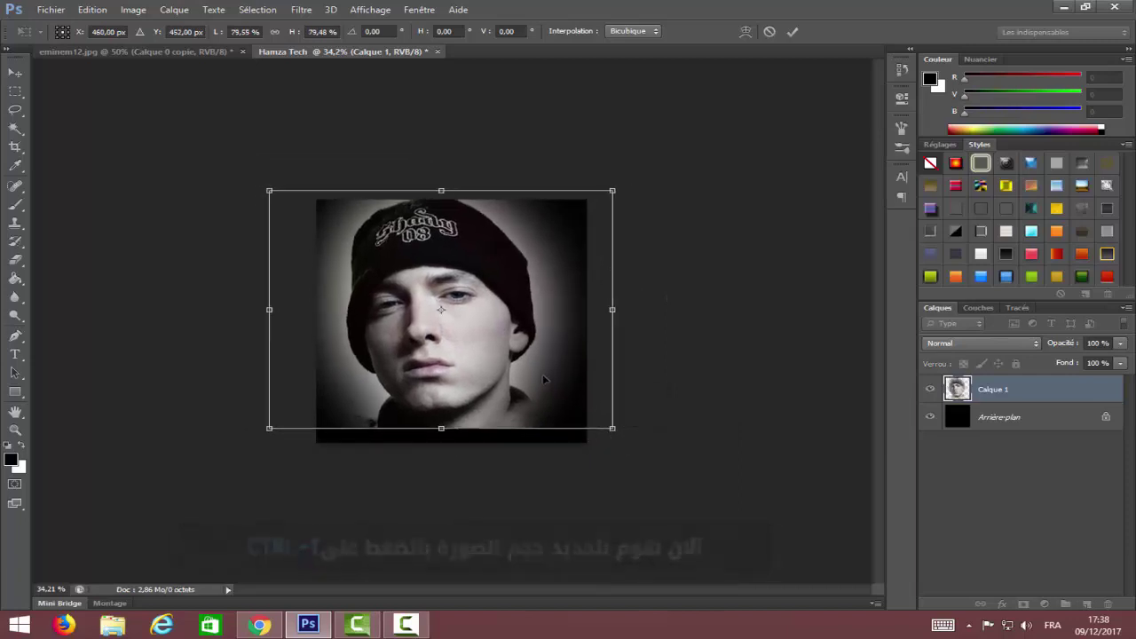
mouse_move(544, 379)
left_mouse_down()
mouse_move(554, 387)
mouse_move(549, 376)
left_mouse_up()
key("Return")
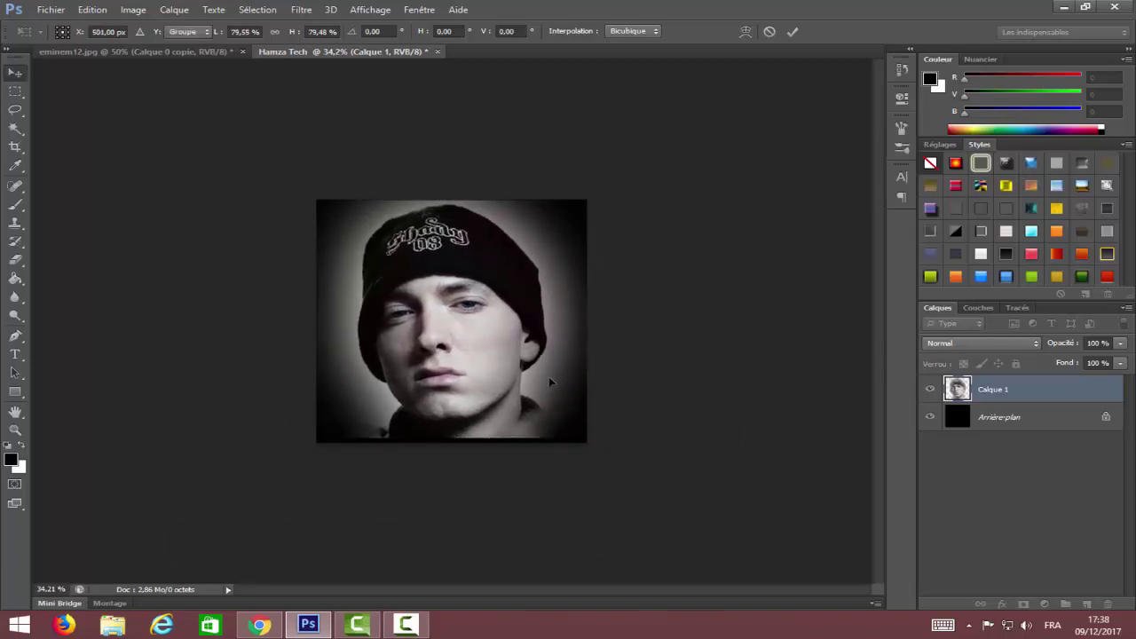
scroll(457, 299, "up", 3)
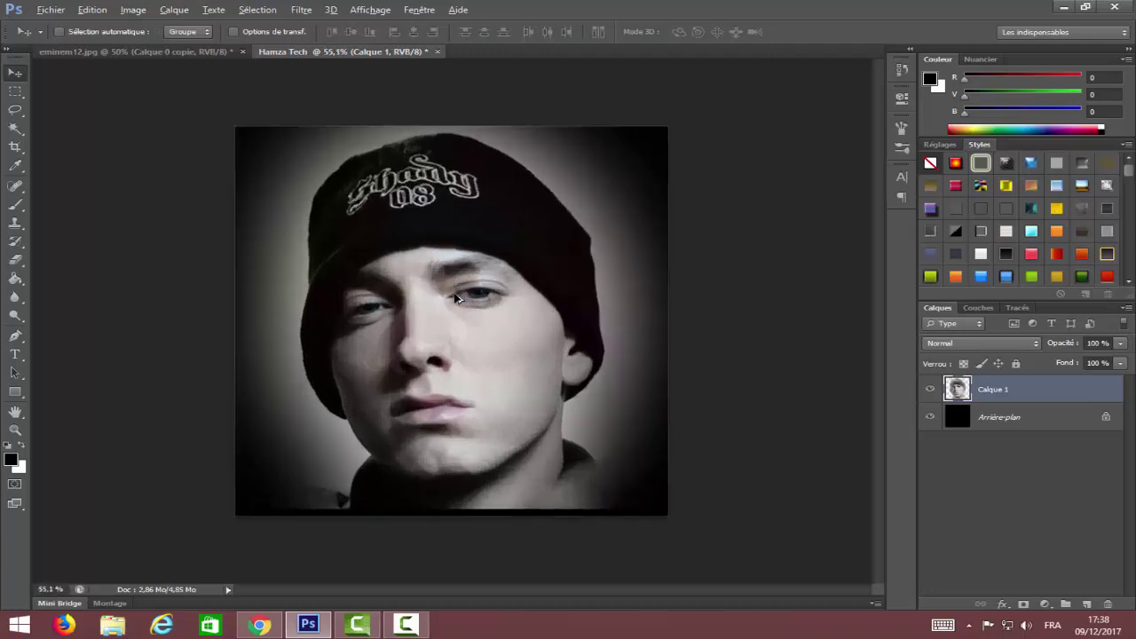
scroll(457, 299, "up", 1)
scroll(457, 299, "down", 1)
scroll(457, 299, "up", 1)
key("alt")
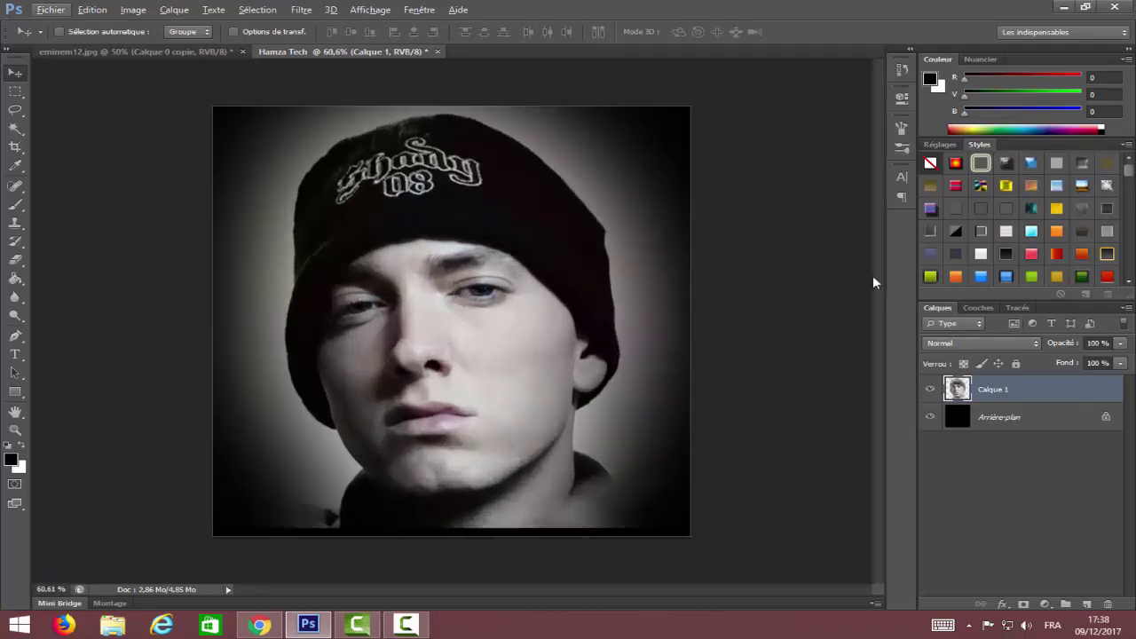
Step: Add a Posterize (Isohélie) adjustment layer above the portrait with 9 levels
left_click(1045, 604)
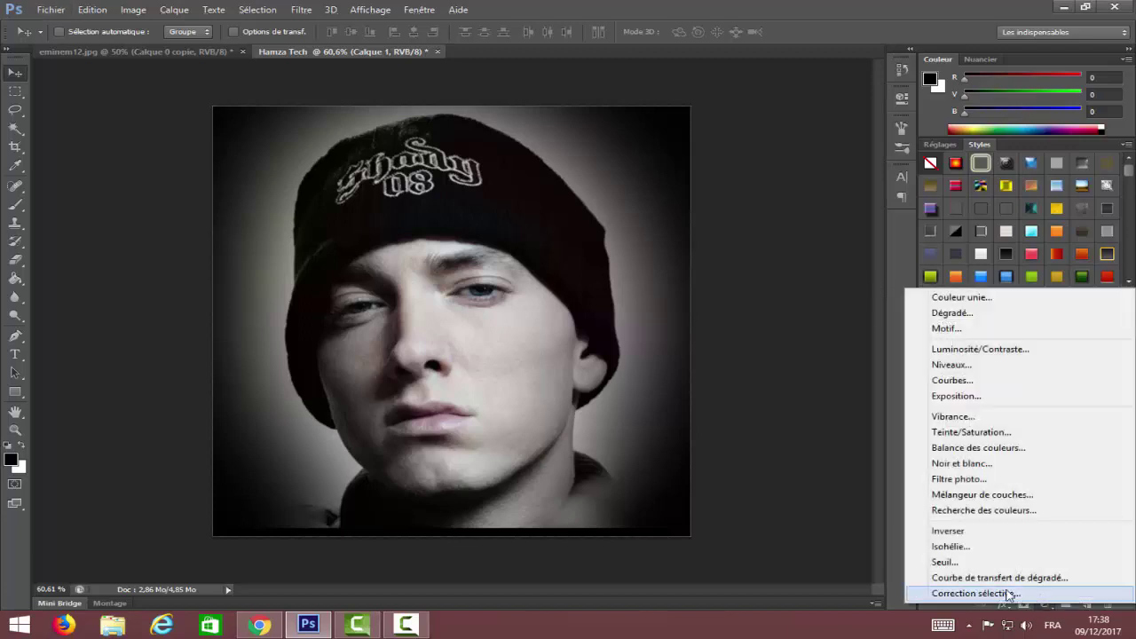
left_click(962, 549)
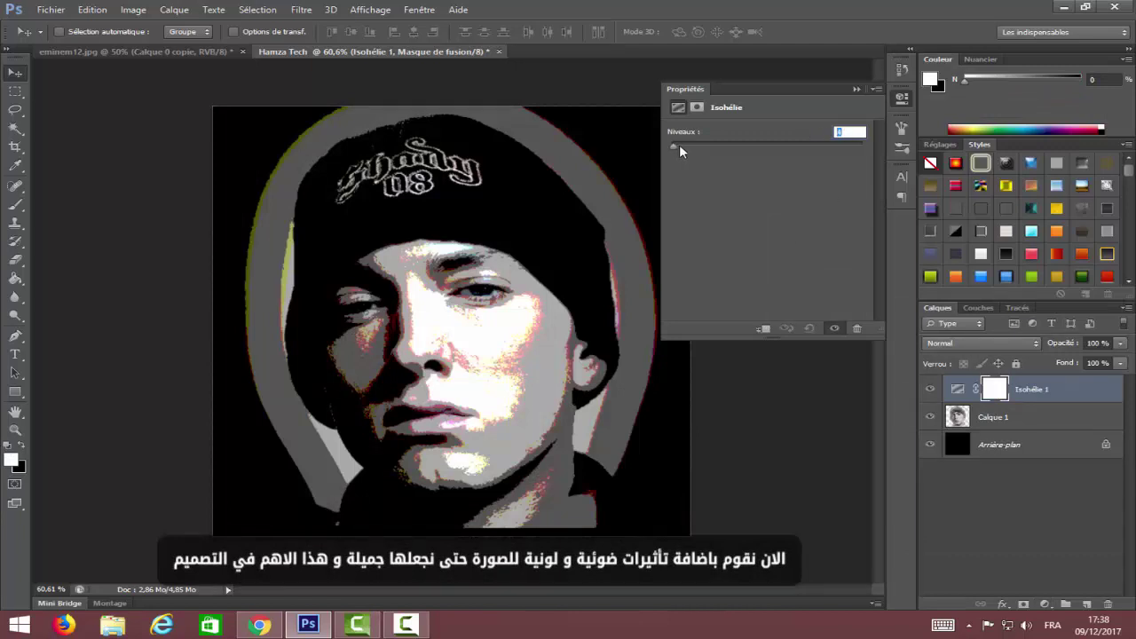
mouse_move(679, 144)
left_mouse_down()
mouse_move(691, 145)
mouse_move(676, 146)
left_mouse_up()
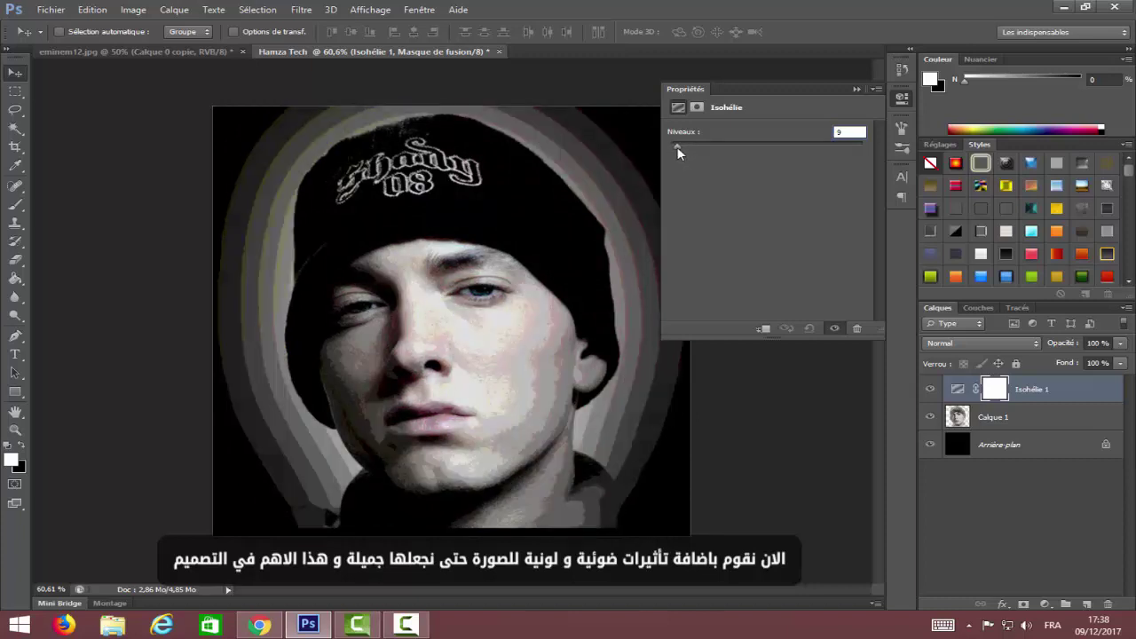
left_click(857, 87)
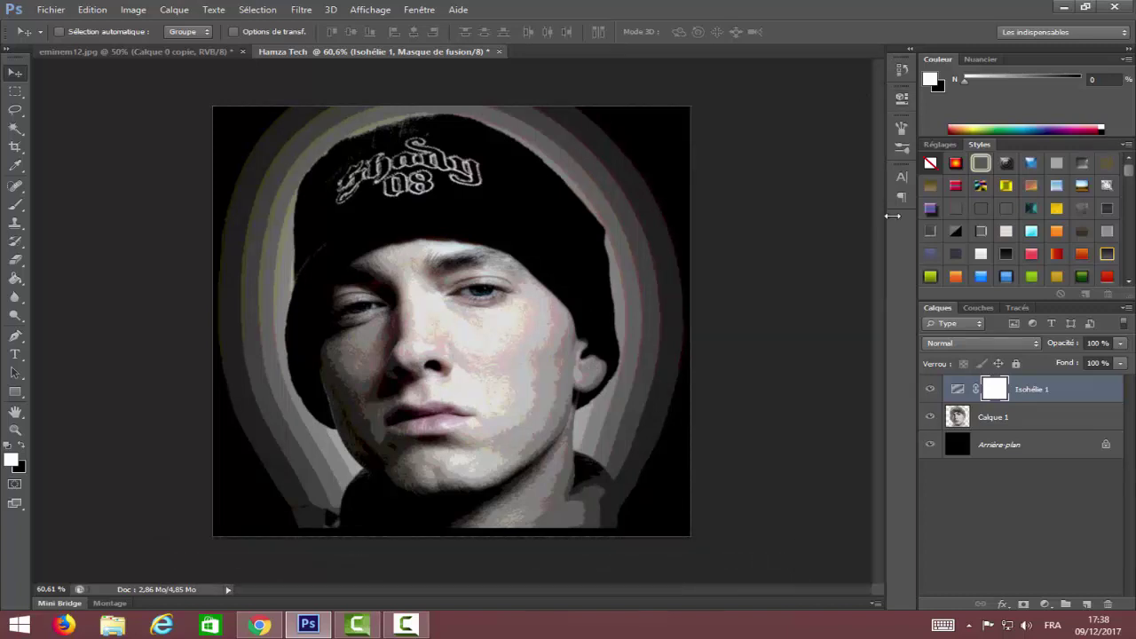
Step: Add a second Posterize (Isohélie) adjustment layer above the first one with 32 levels
left_click(1045, 604)
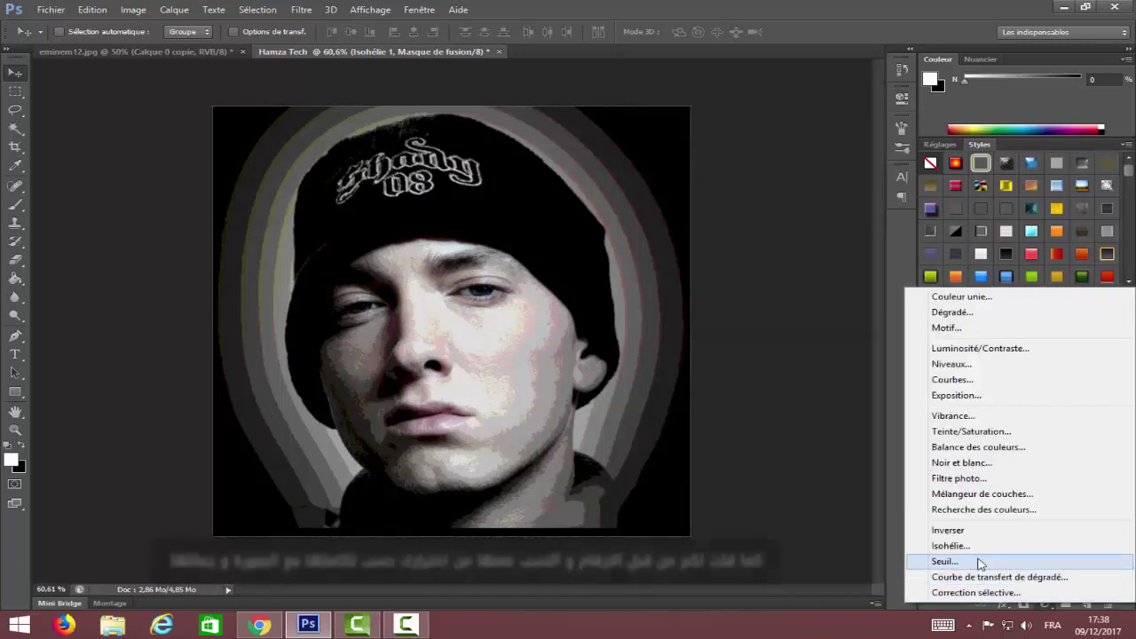
left_click(944, 547)
left_click_drag(677, 146, 693, 147)
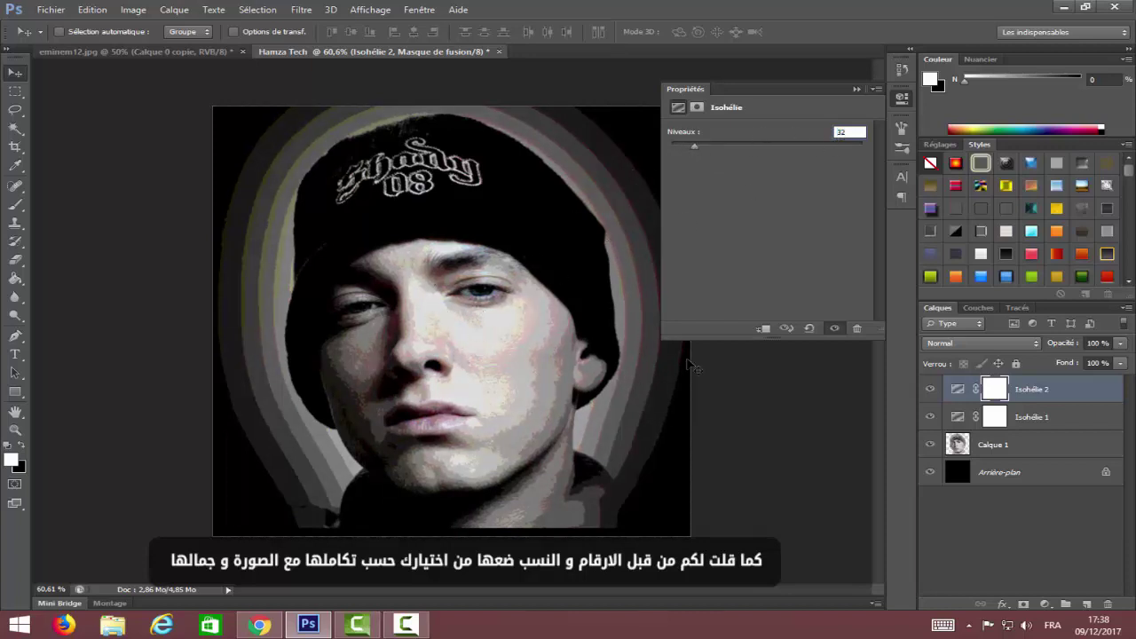
left_click(857, 89)
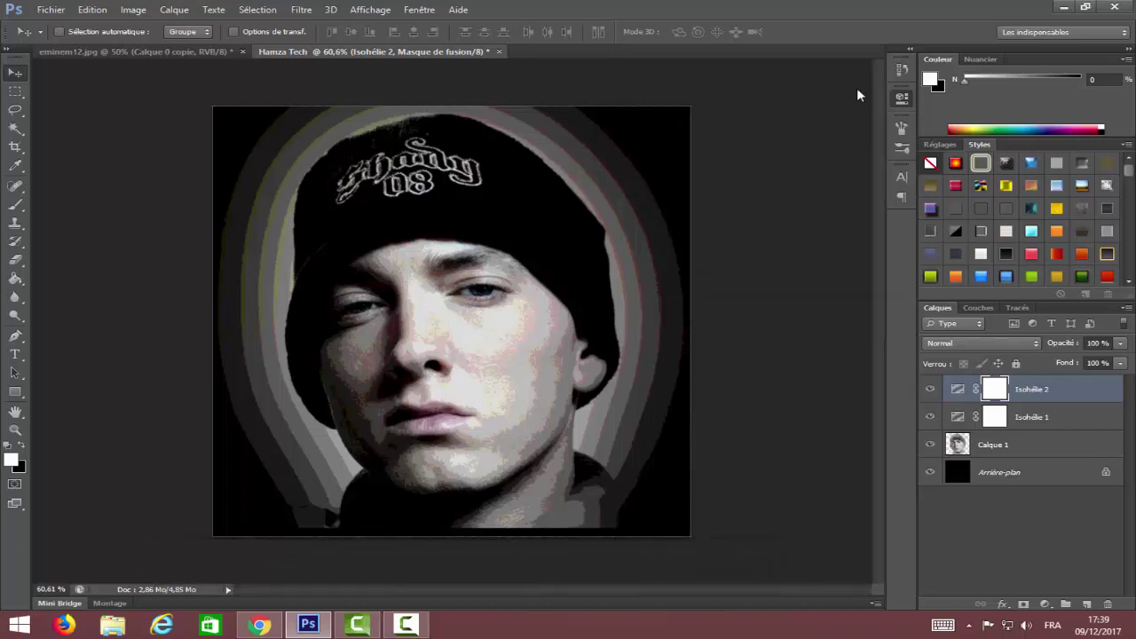
Step: Add a Threshold (Seuil) adjustment layer above the two Posterize layers with a threshold level of 64
left_click(1042, 607)
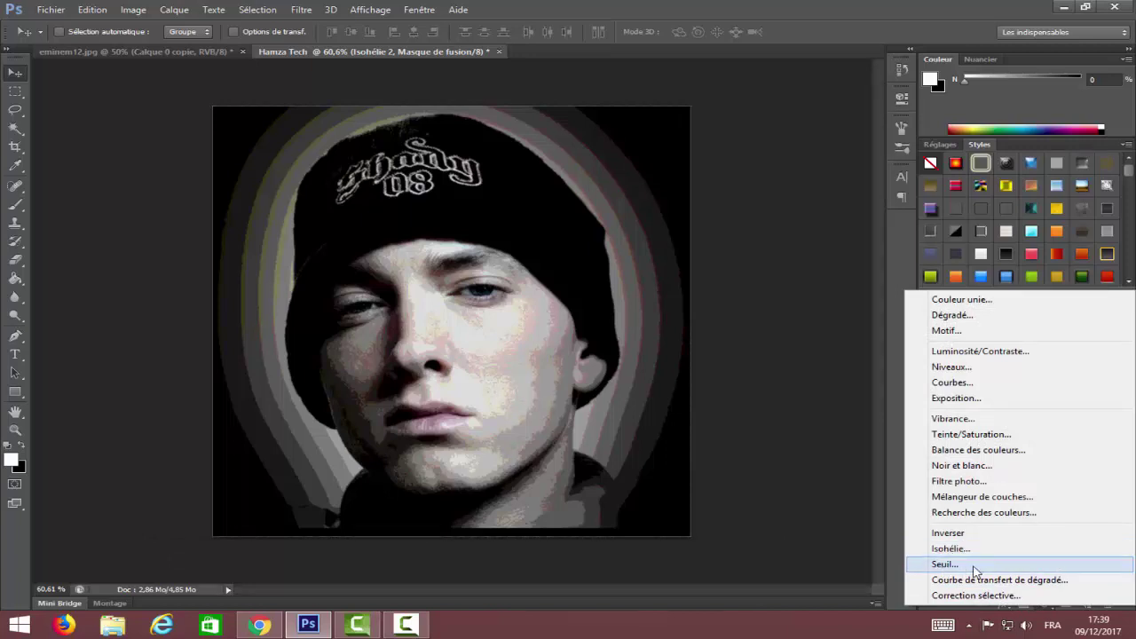
left_click(944, 565)
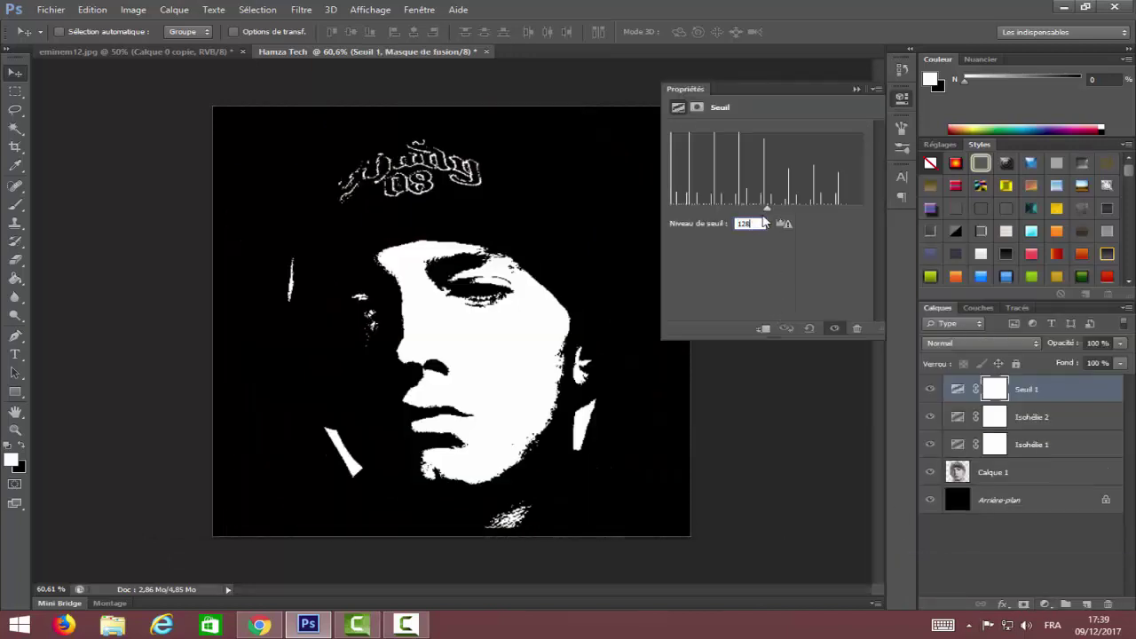
left_click_drag(767, 208, 659, 215)
left_click_drag(686, 208, 719, 210)
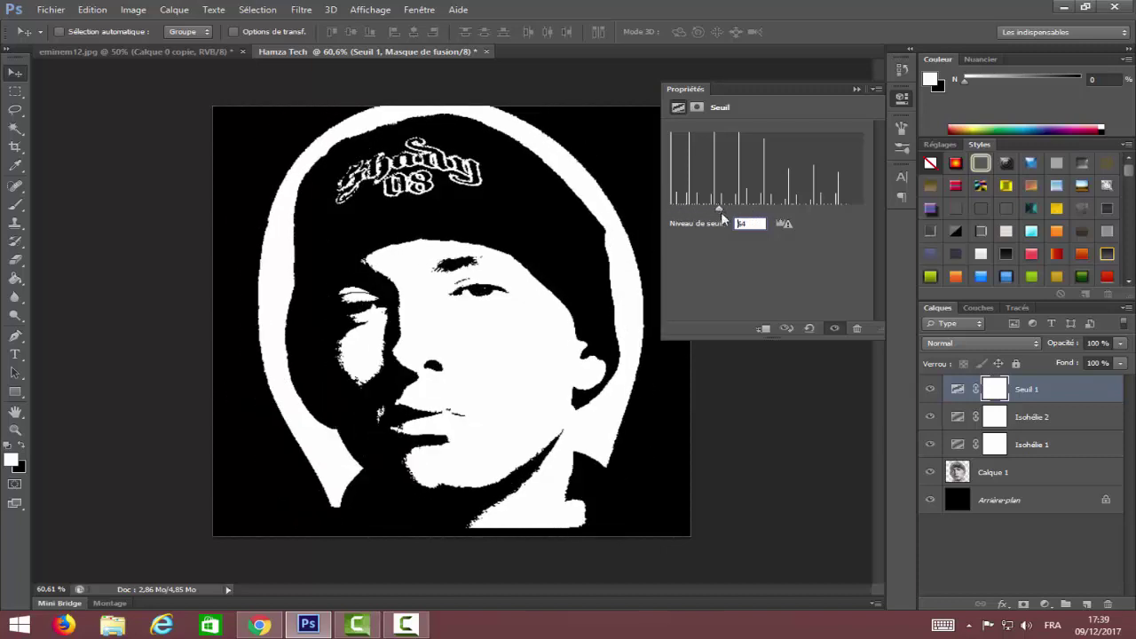
left_click(856, 90)
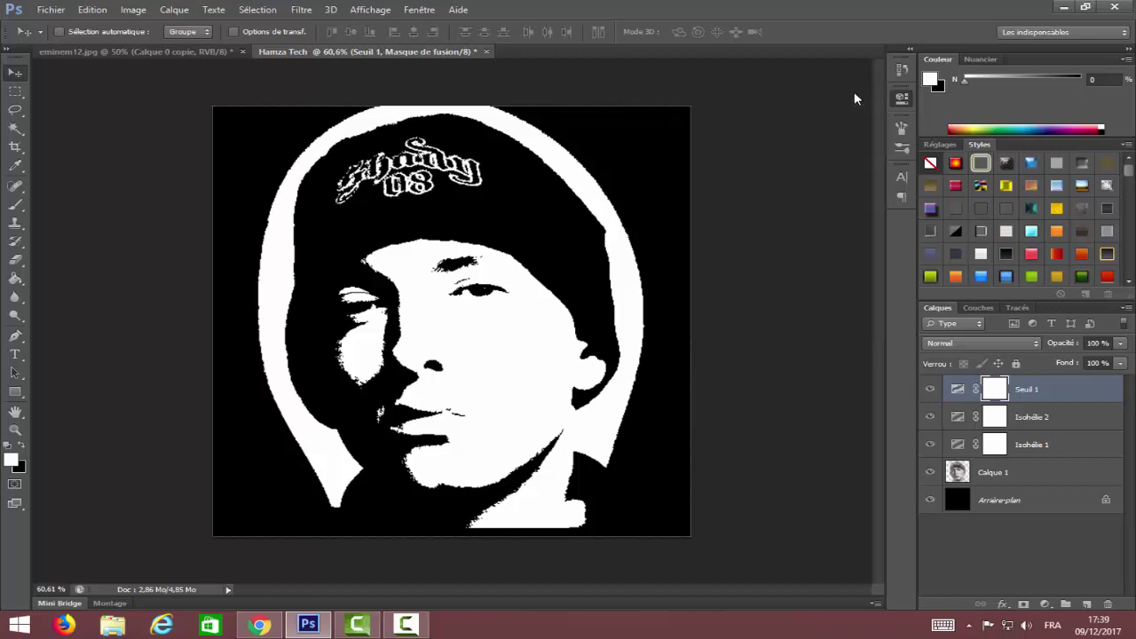
Step: Lower the opacity of the Threshold layer Seuil 1 to 57%
left_click(1034, 453)
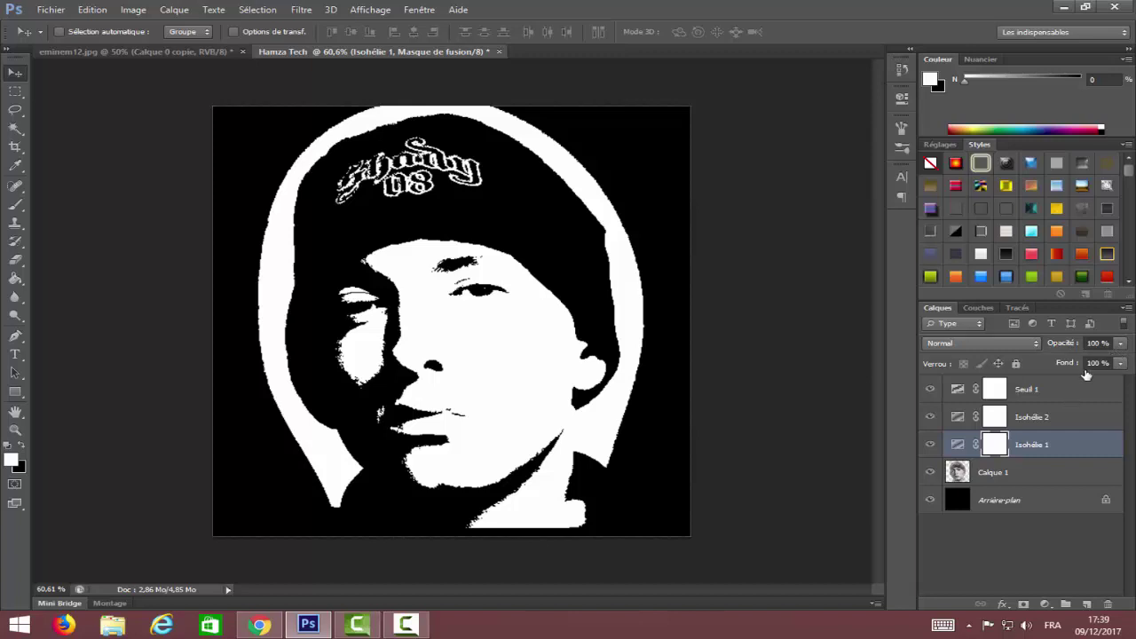
left_click(1056, 389)
left_click(1120, 343)
left_click_drag(1124, 358, 1085, 360)
Step: Lower the opacity of the Isohélie 1 layer to 37% and reduce the opacity of the Isohélie 2 layer
key("alt+bracketleft")
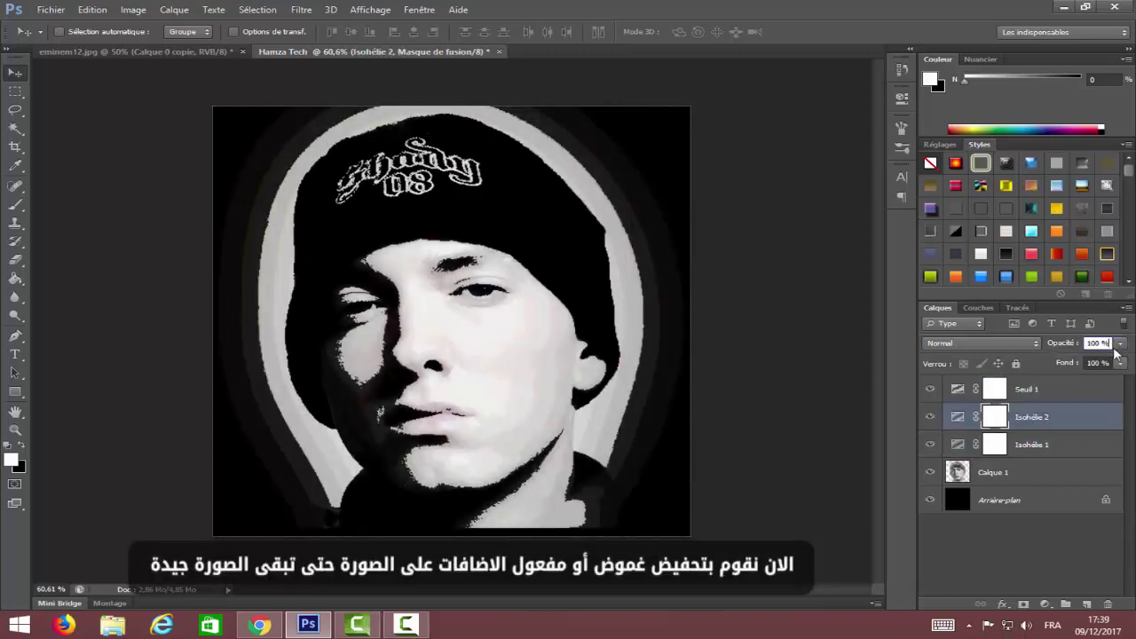
key("alt+bracketleft")
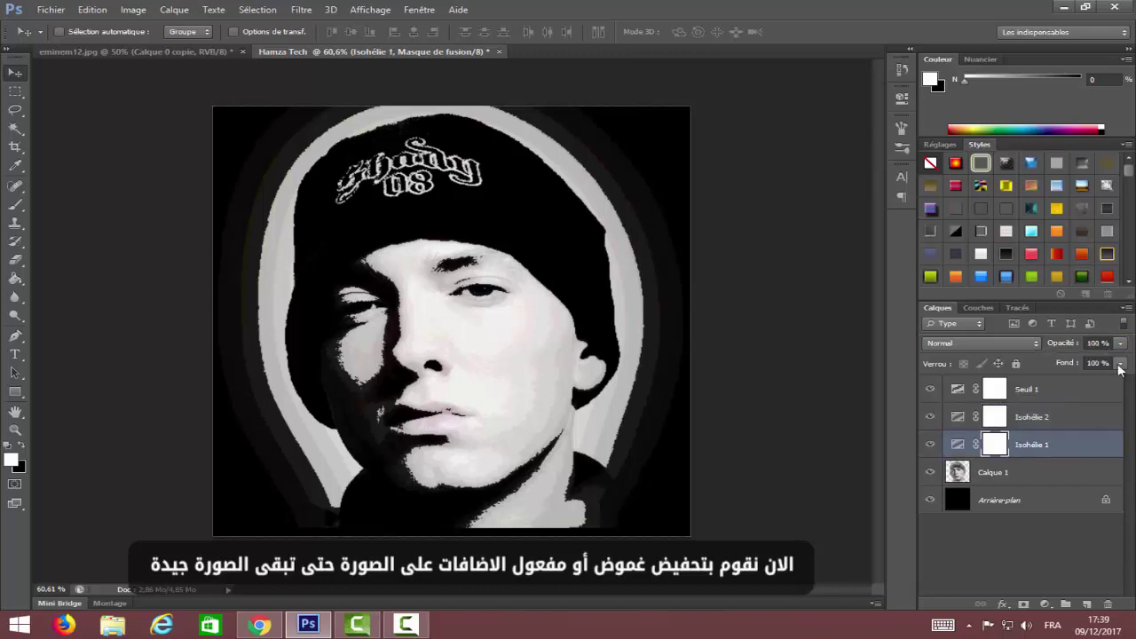
left_click_drag(1109, 359, 1077, 360)
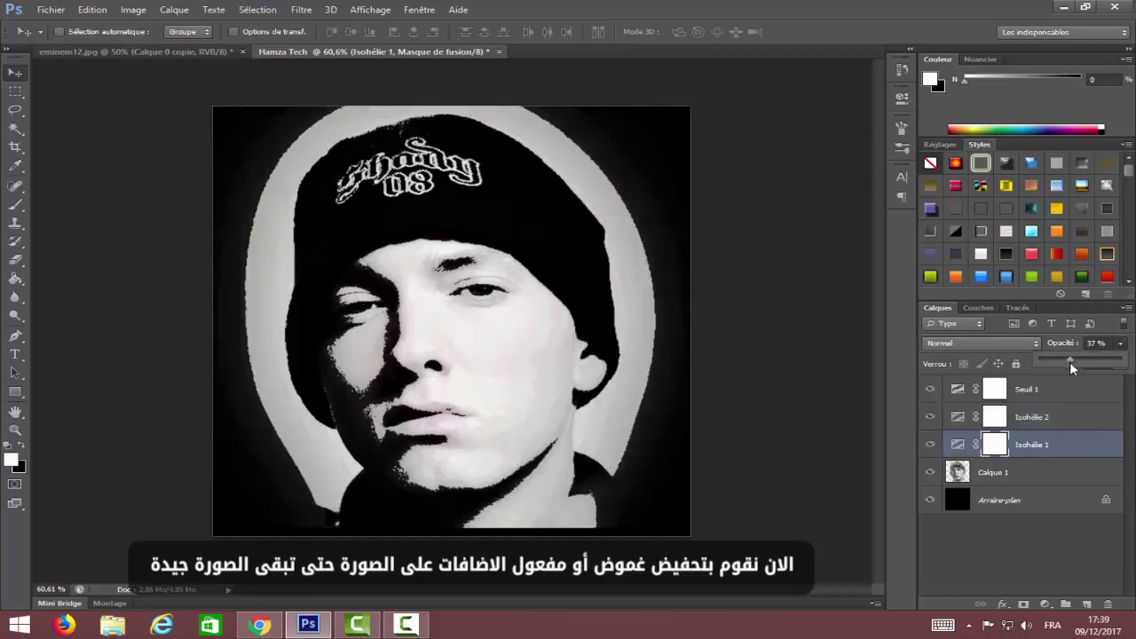
left_click(1053, 417)
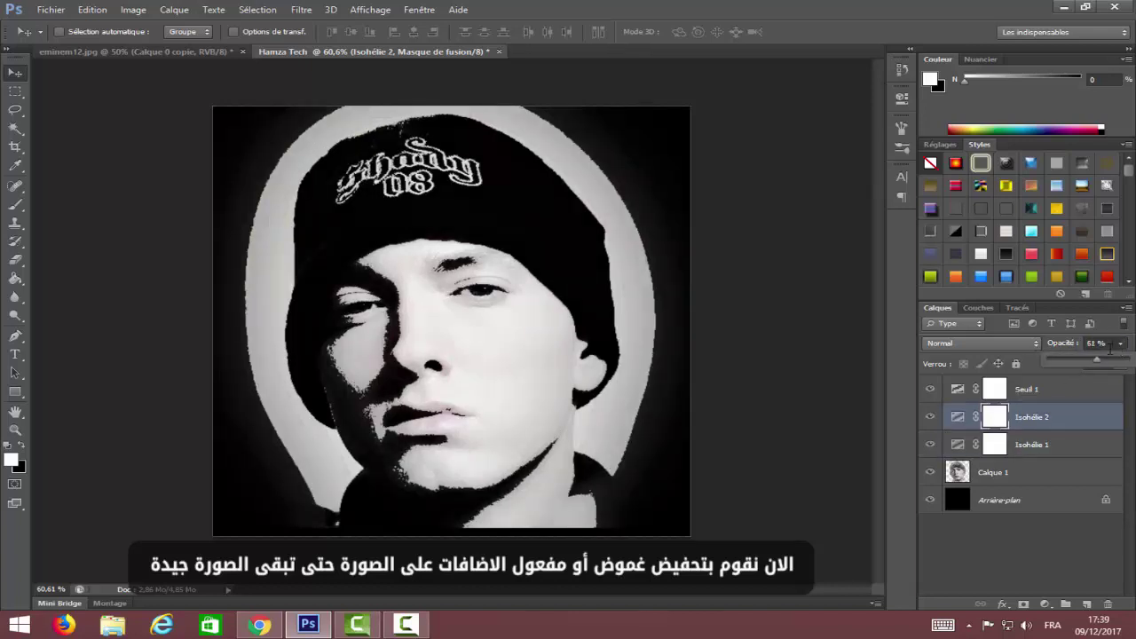
Step: Reduce the opacity of the Threshold layer Seuil 1 further to 29%
key("alt+bracketright")
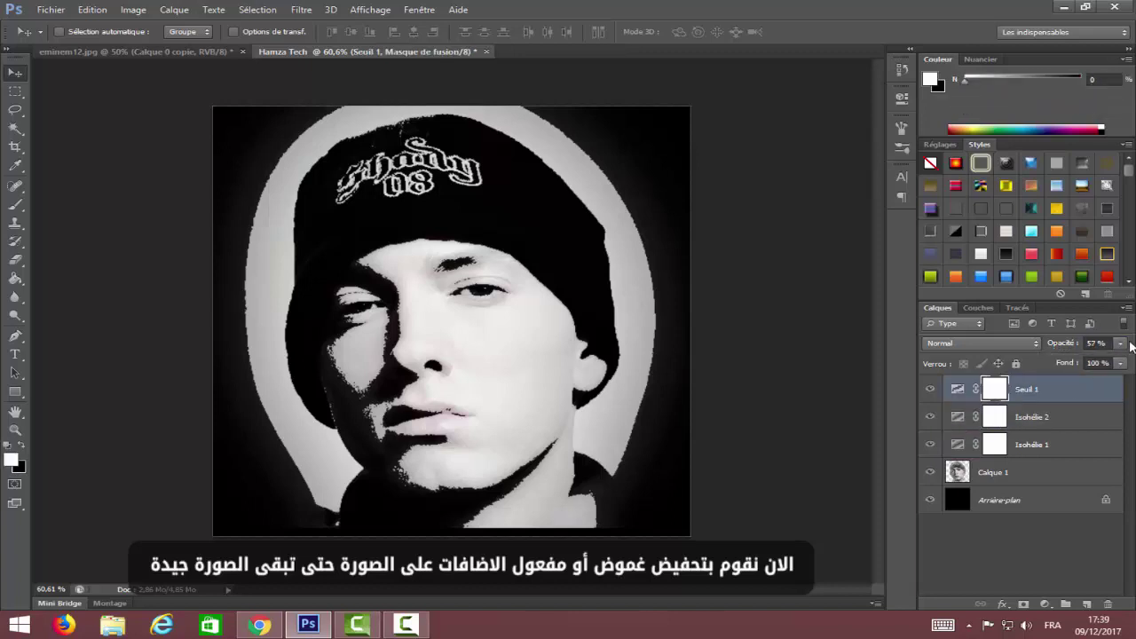
left_click(1121, 344)
left_click_drag(1093, 360, 1074, 363)
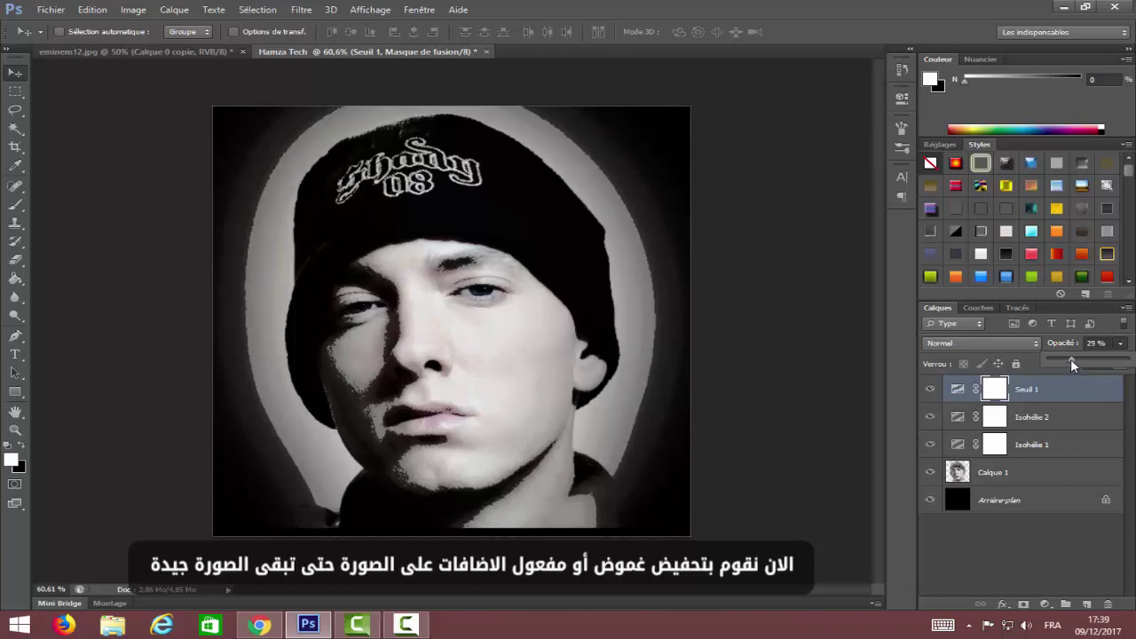
Step: Clip the Seuil 1, Isohélie 2 and Isohélie 1 adjustment layers to the portrait layer with a clipping mask
left_click(1047, 399)
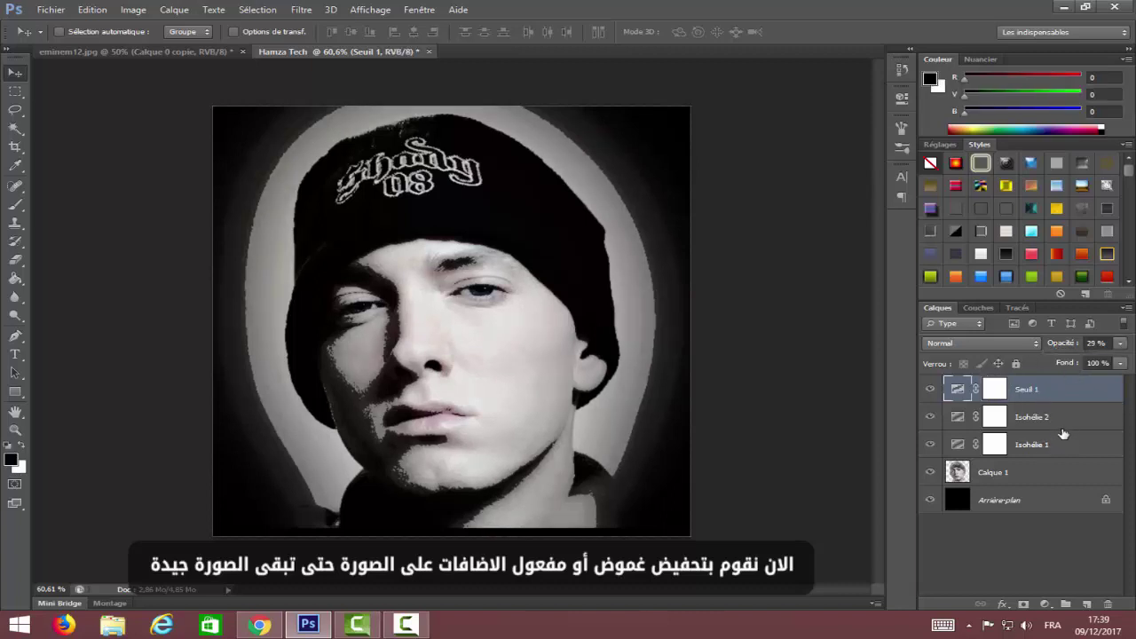
left_click(1060, 427, "shift")
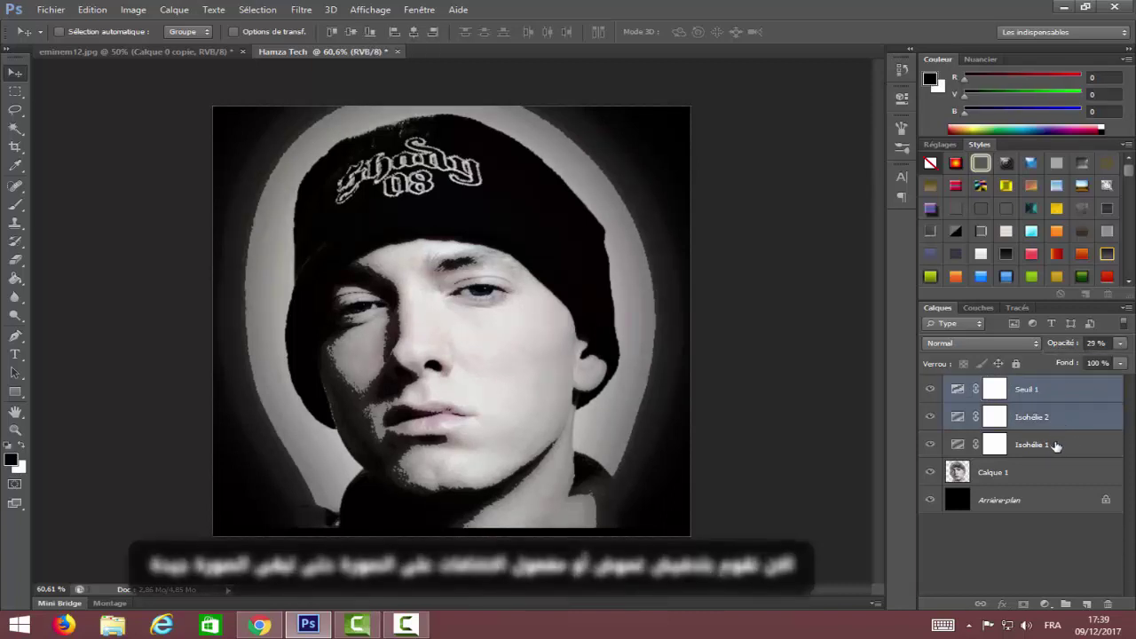
right_click(1061, 426)
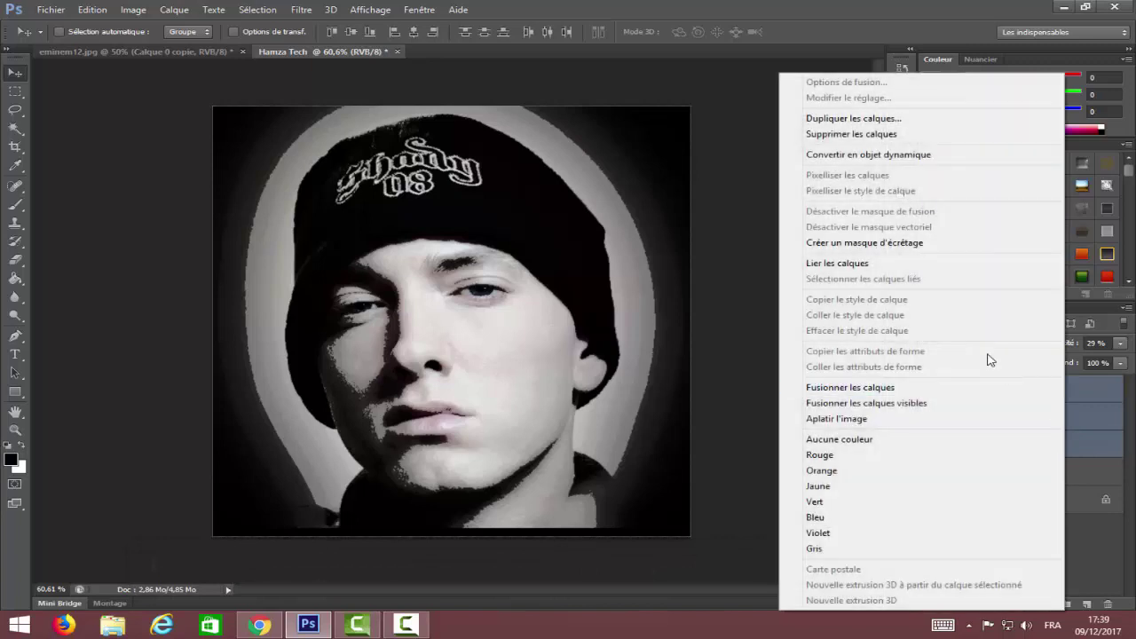
left_click(856, 244)
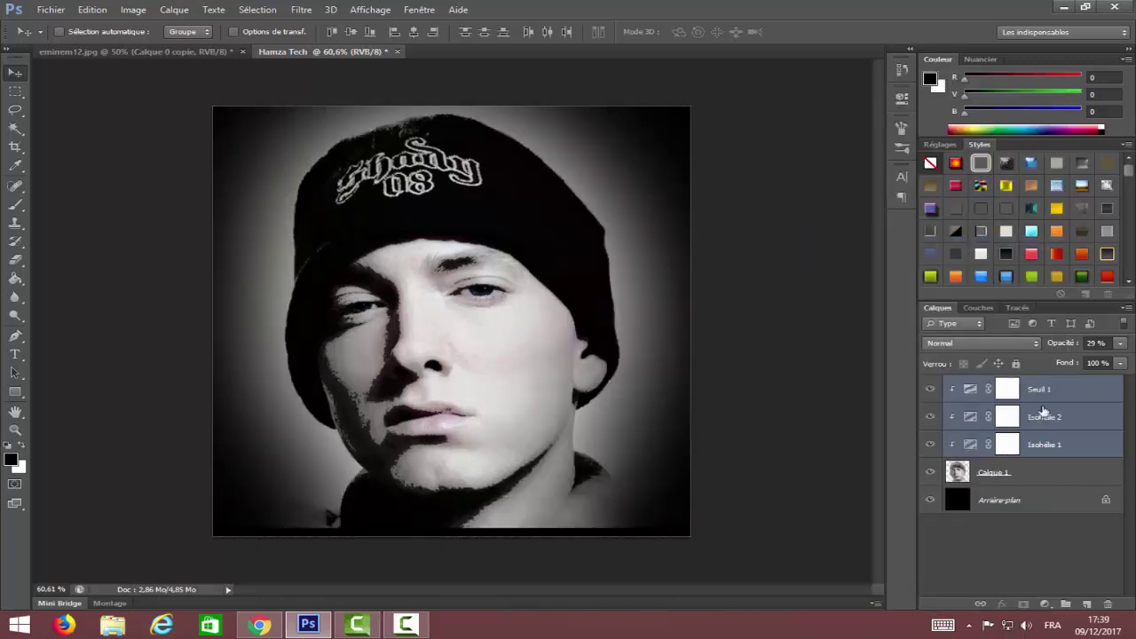
Step: Readjust the opacity of the Isohélie 1 layer and set the opacity of the Isohélie 2 layer to 30%
left_click(1007, 444)
left_click(1120, 343)
left_click_drag(1070, 363, 1079, 358)
left_click(1027, 417)
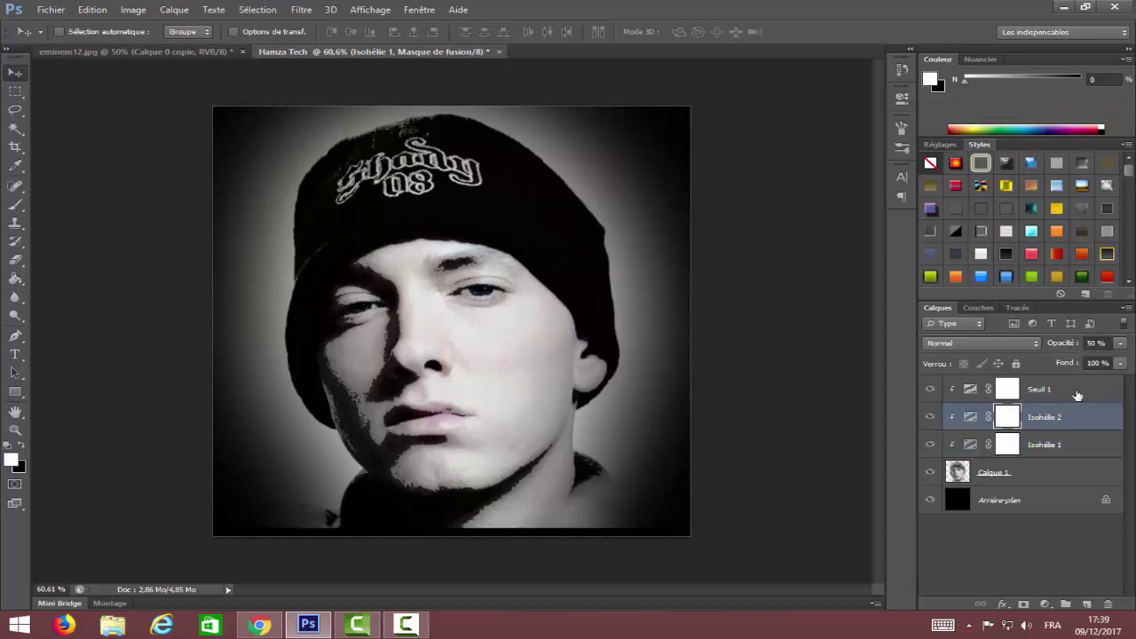
left_click(1120, 343)
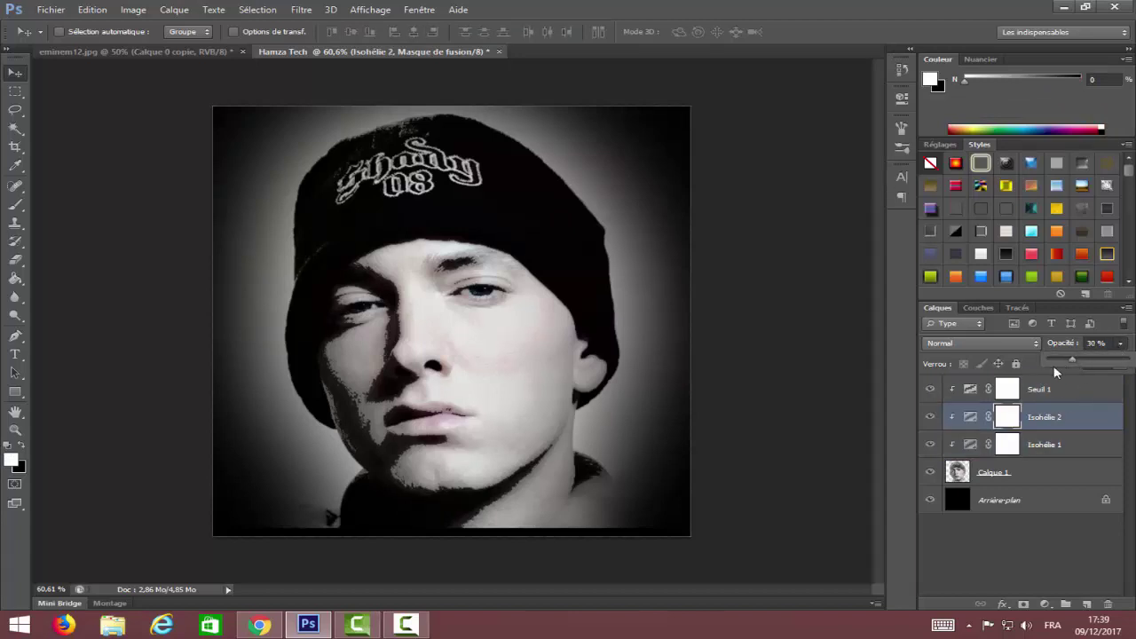
Step: Set the opacity of the Threshold layer Seuil 1 to 22%
left_click(1096, 395)
left_click(1120, 343)
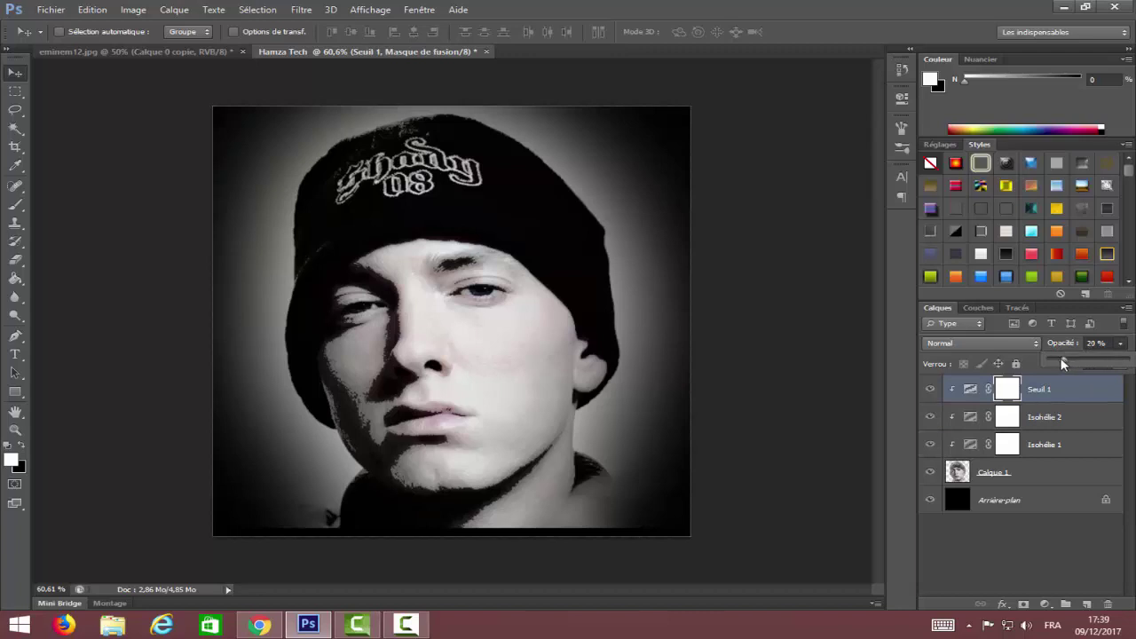
left_click_drag(1063, 359, 1065, 358)
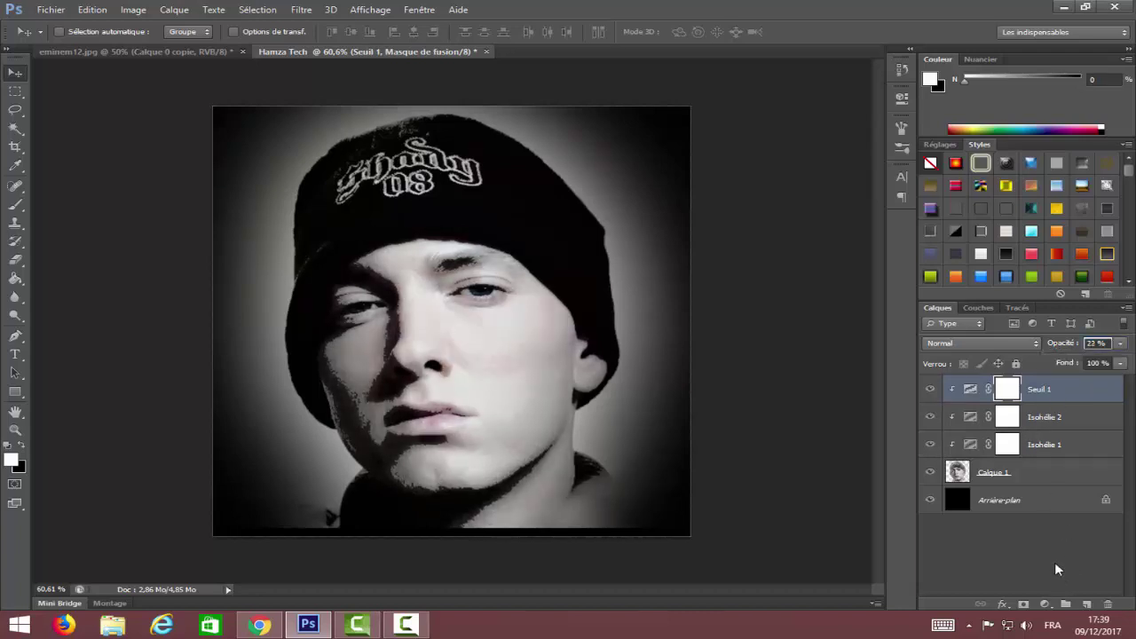
Step: Group the portrait layer with its three clipped adjustment layers, check the group's contents and leave it collapsed
key("alt+bracketleft")
key("alt+bracketleft")
key("alt+bracketleft")
left_click(1069, 400, "shift")
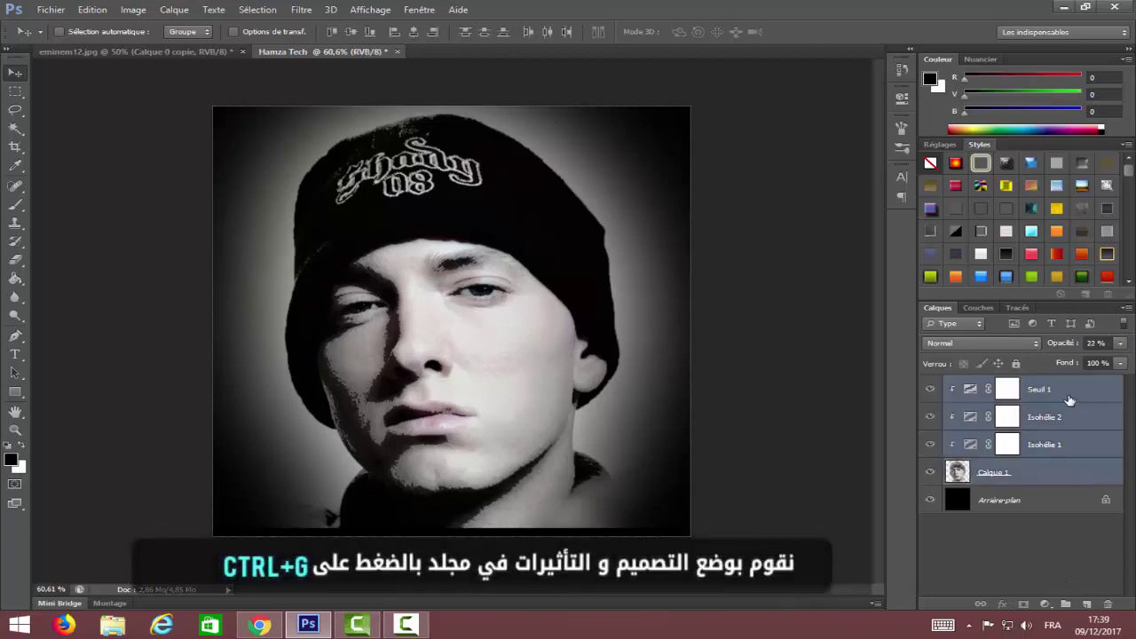
key("ctrl+g")
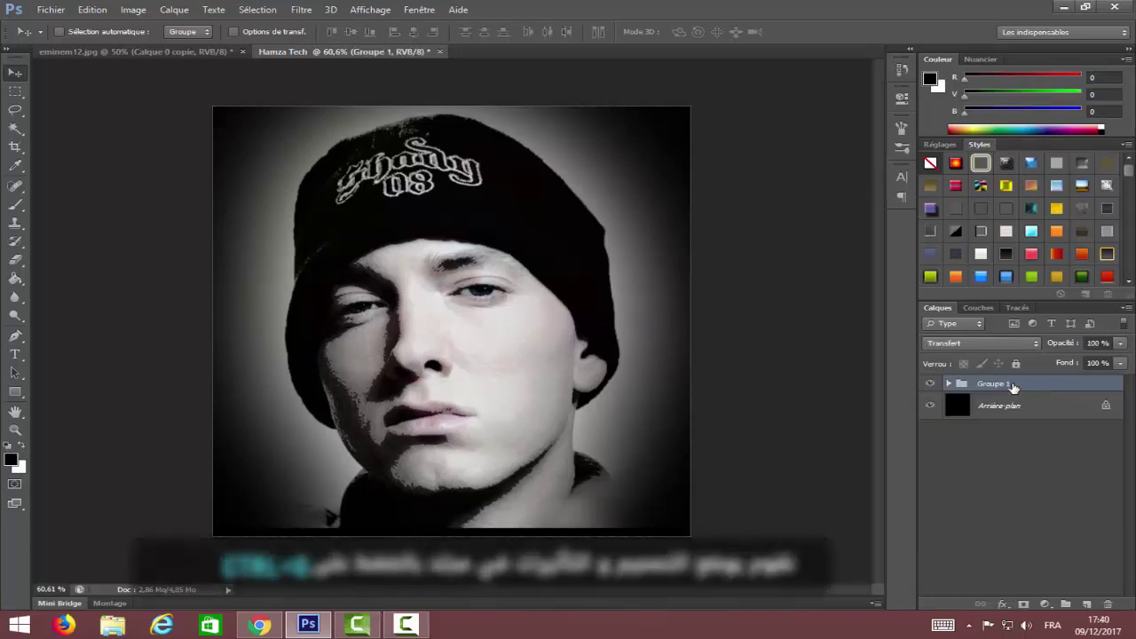
left_click(948, 384)
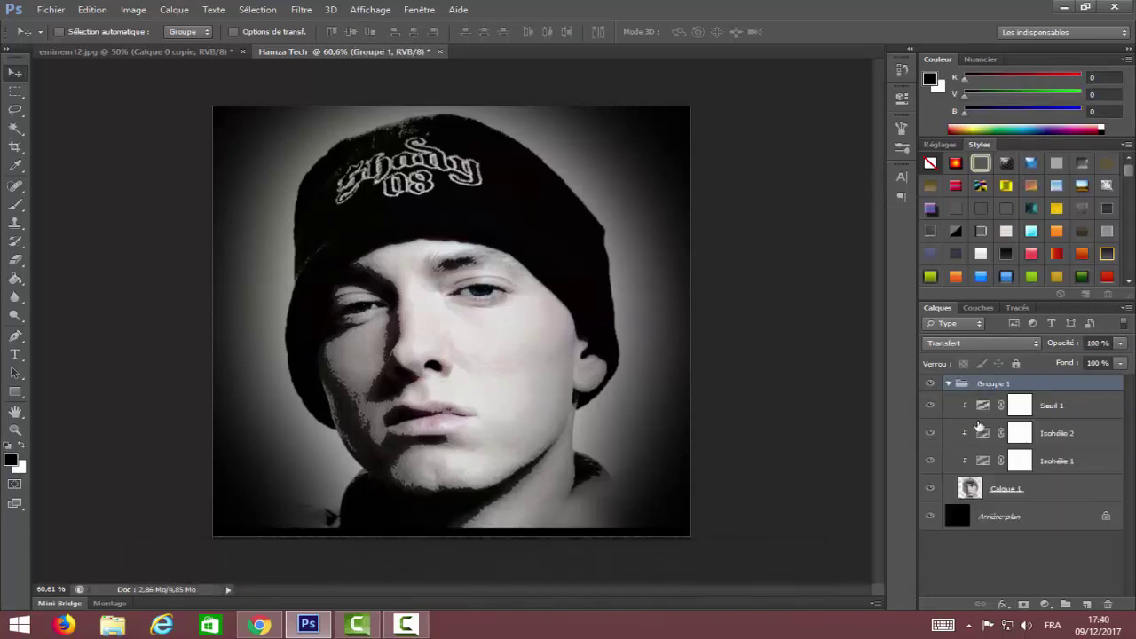
left_click(948, 384)
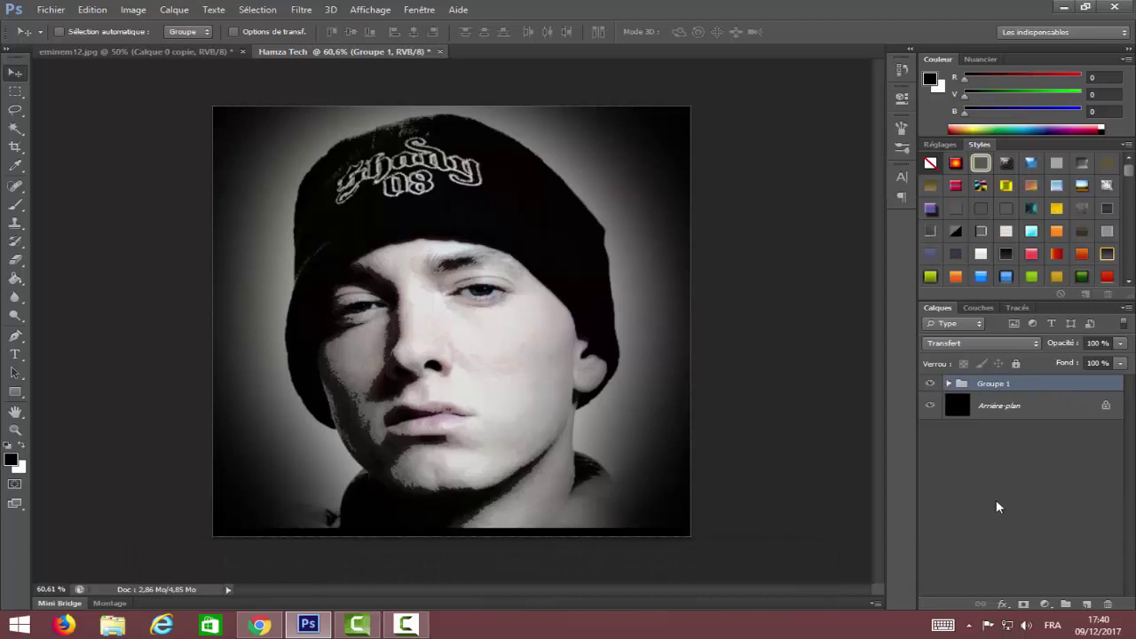
Step: Add a Gradient Map adjustment layer above Groupe 1 and set the gradient's black starting stop to dark grey 282828
left_click(1043, 604)
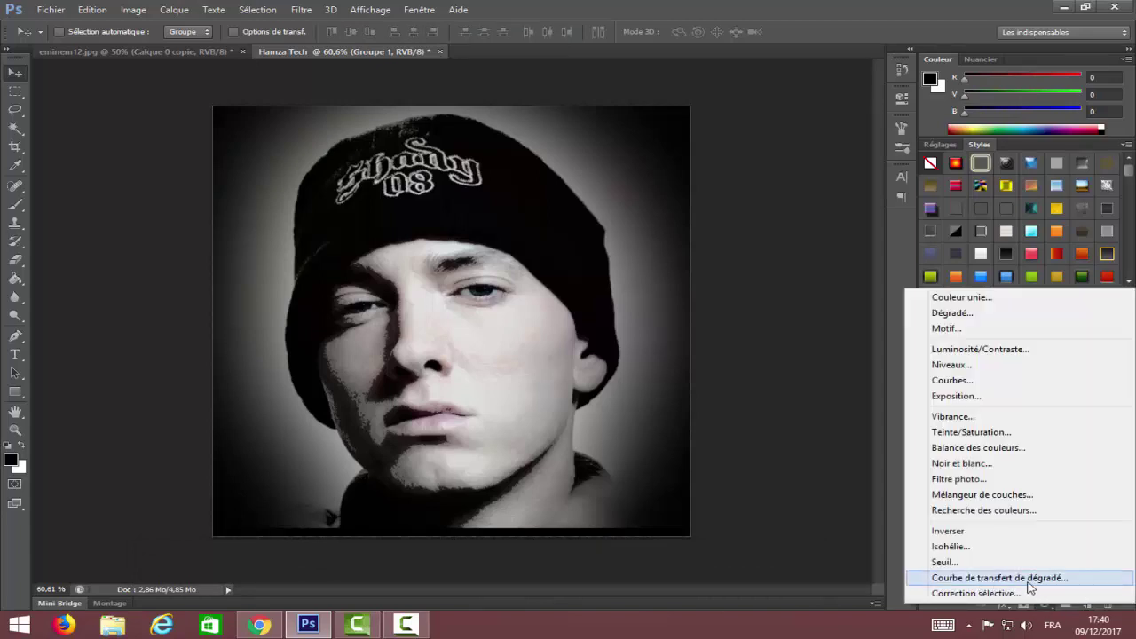
left_click(980, 578)
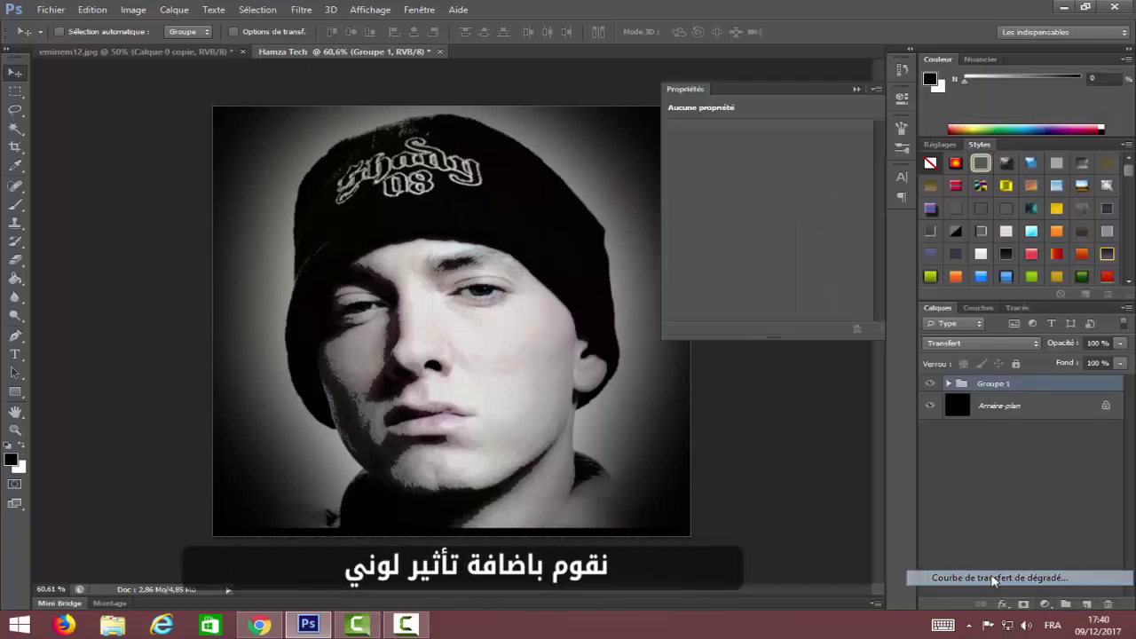
left_click(696, 140)
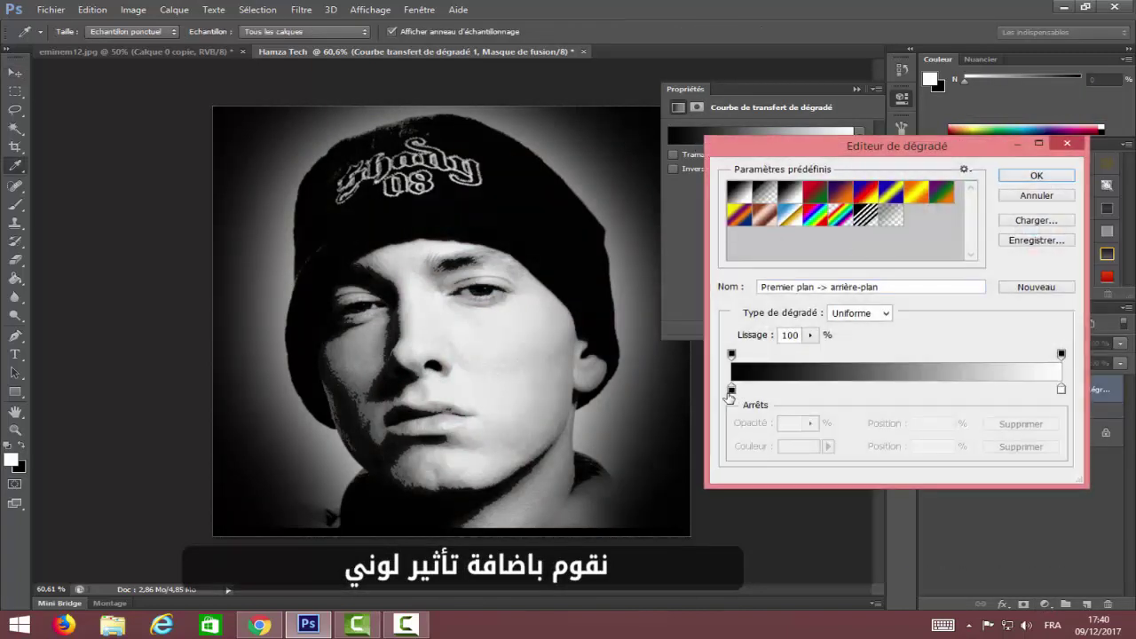
double_click(731, 391)
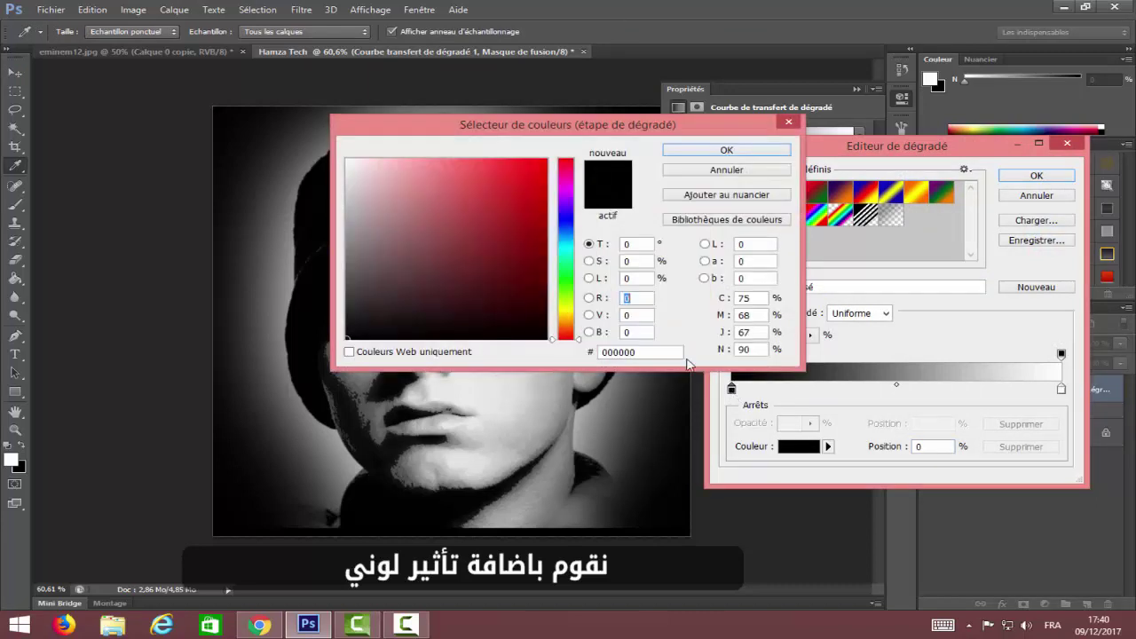
mouse_move(352, 318)
left_mouse_down()
mouse_move(345, 306)
mouse_move(326, 310)
left_mouse_up()
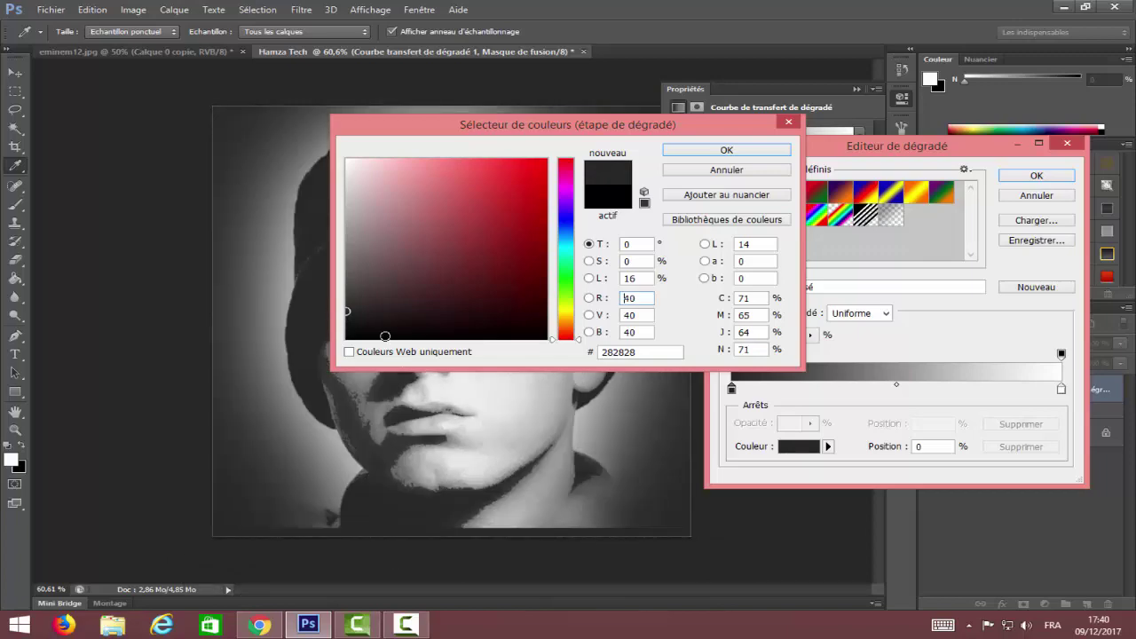
left_click(726, 150)
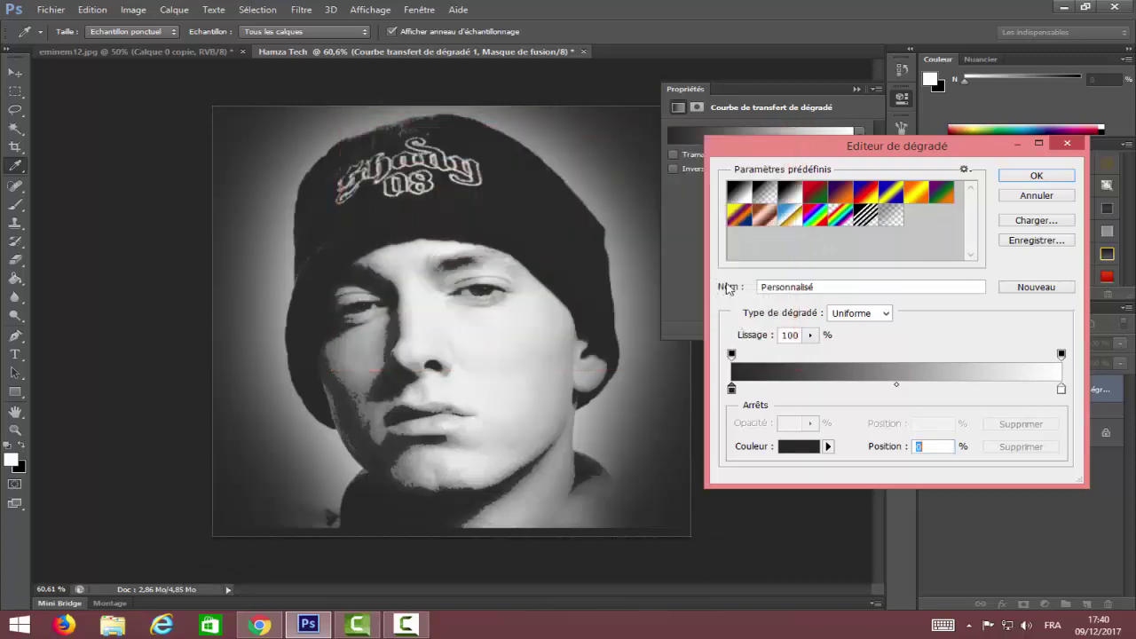
Step: Add a middle colour stop in 282828 to the gradient and move it to the 51% position
double_click(732, 388)
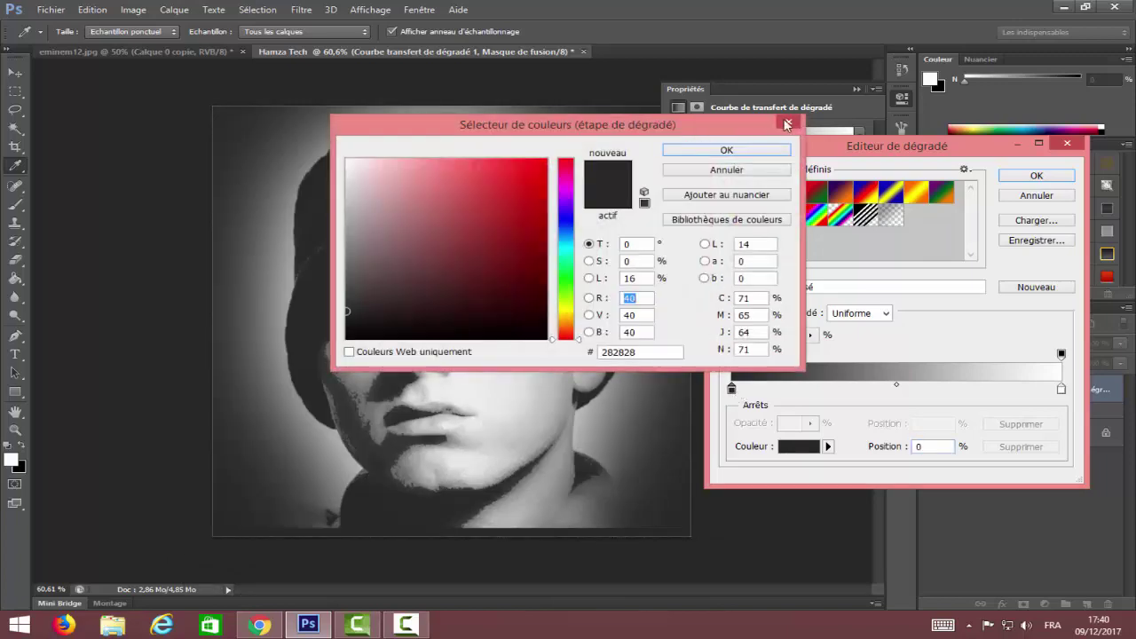
left_click(787, 122)
left_click(876, 388)
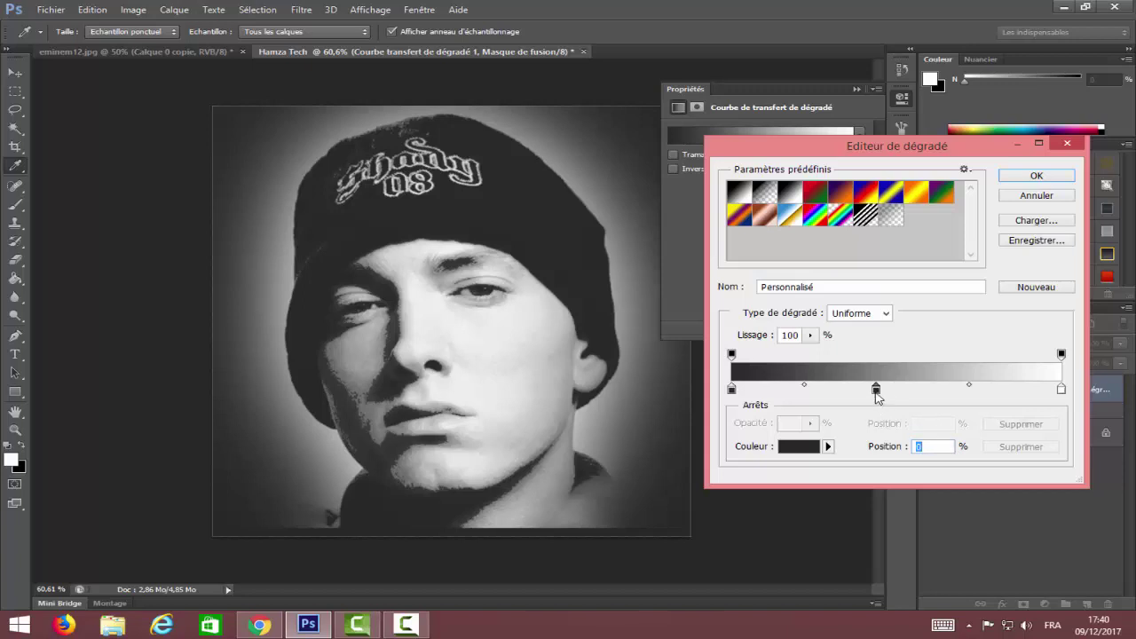
double_click(876, 389)
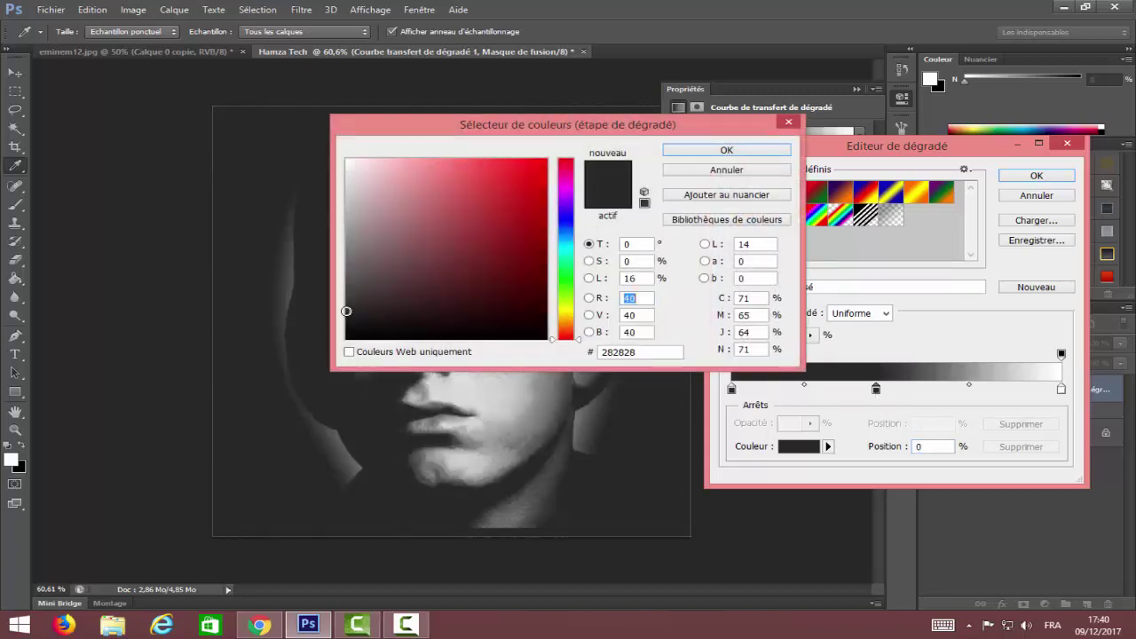
left_click_drag(346, 308, 346, 309)
left_click(697, 151)
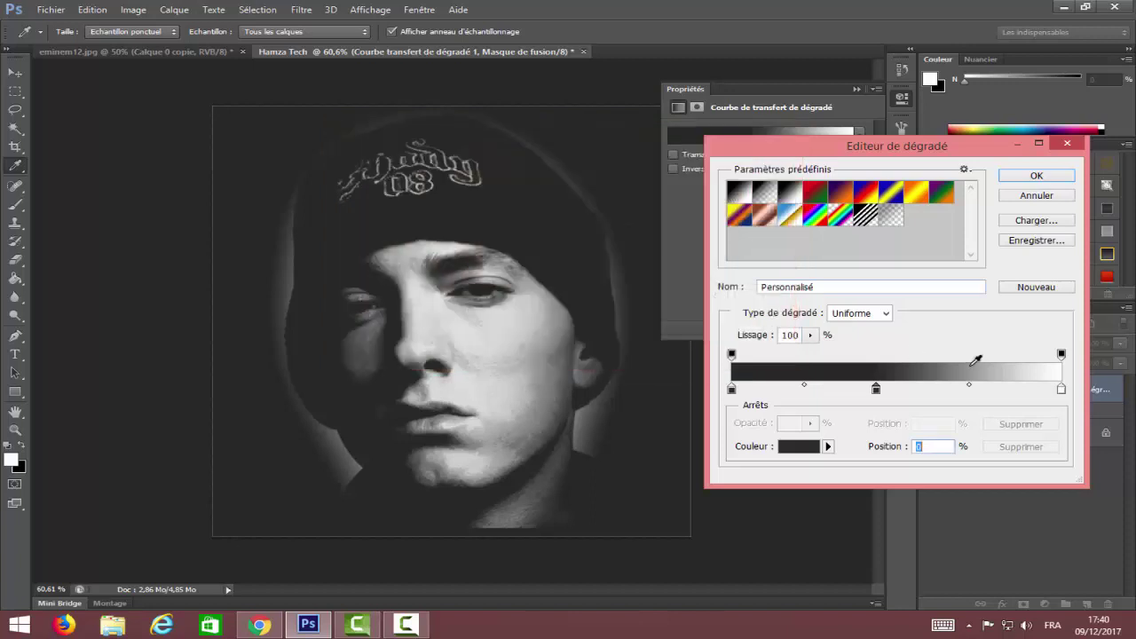
left_click_drag(876, 390, 901, 392)
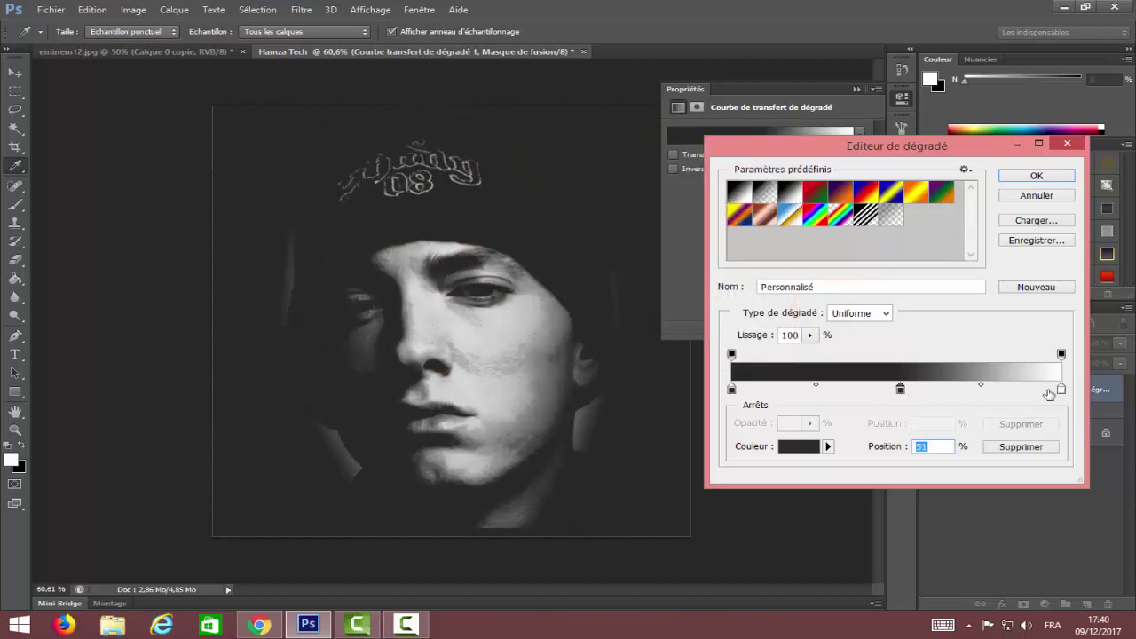
Step: Set the gradient's white end stop to red ff0000, accept the gradient and collapse the adjustment's properties
double_click(1061, 390)
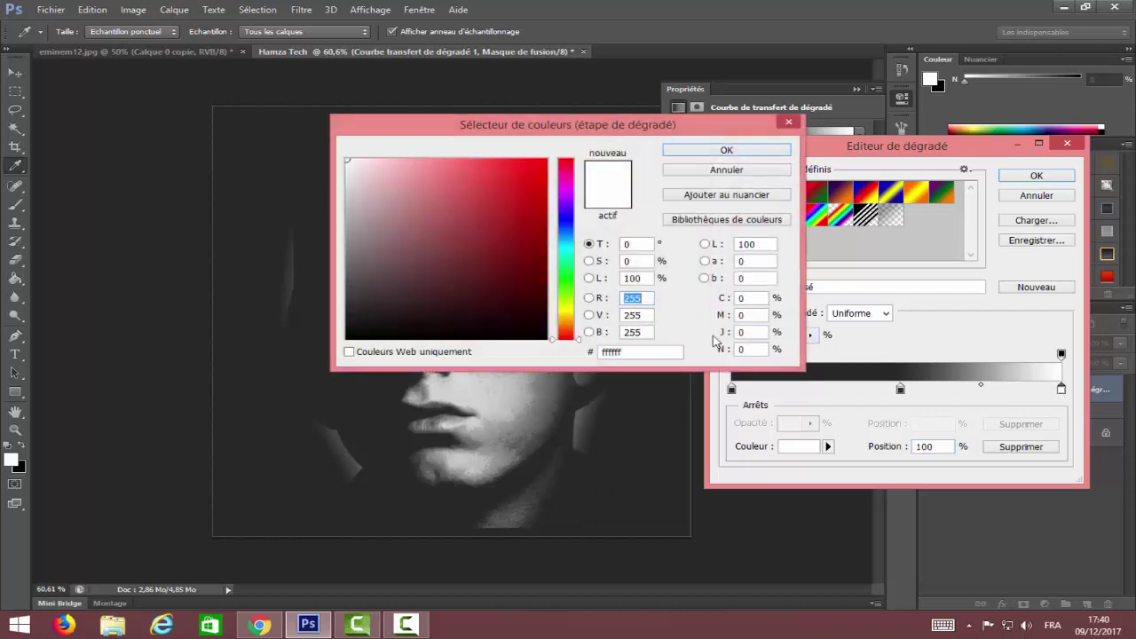
left_click(547, 161)
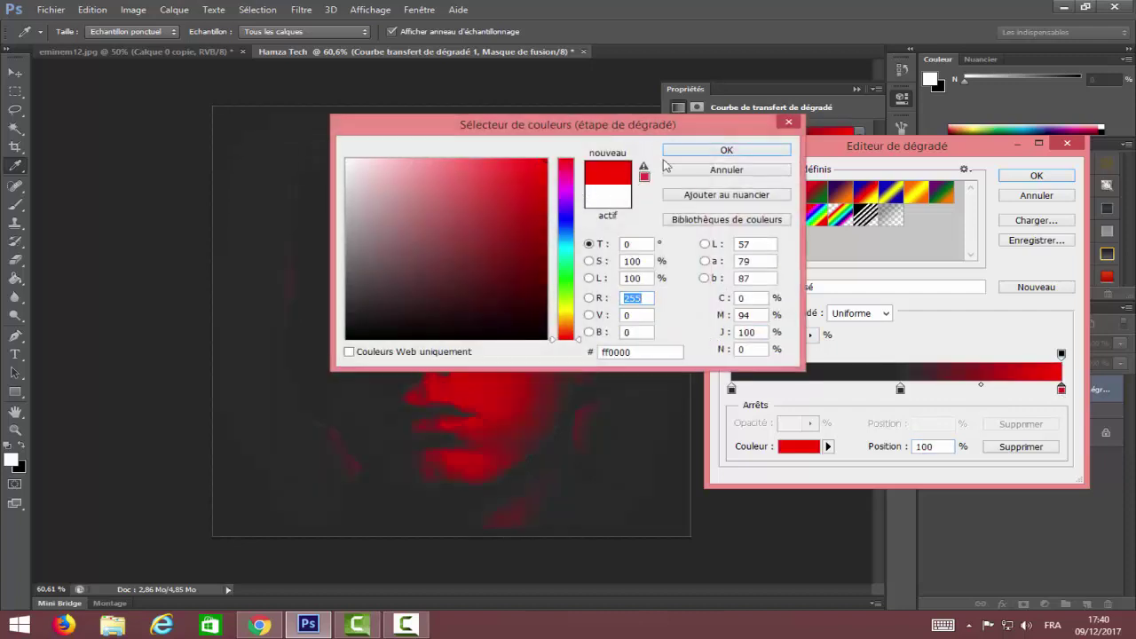
left_click(705, 151)
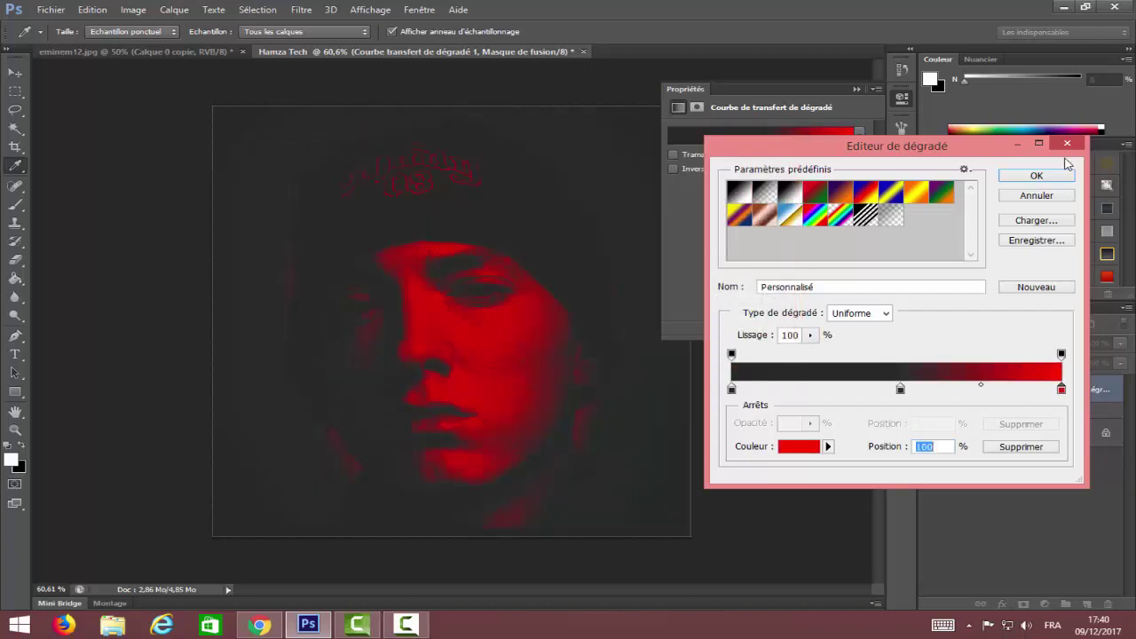
left_click(1047, 177)
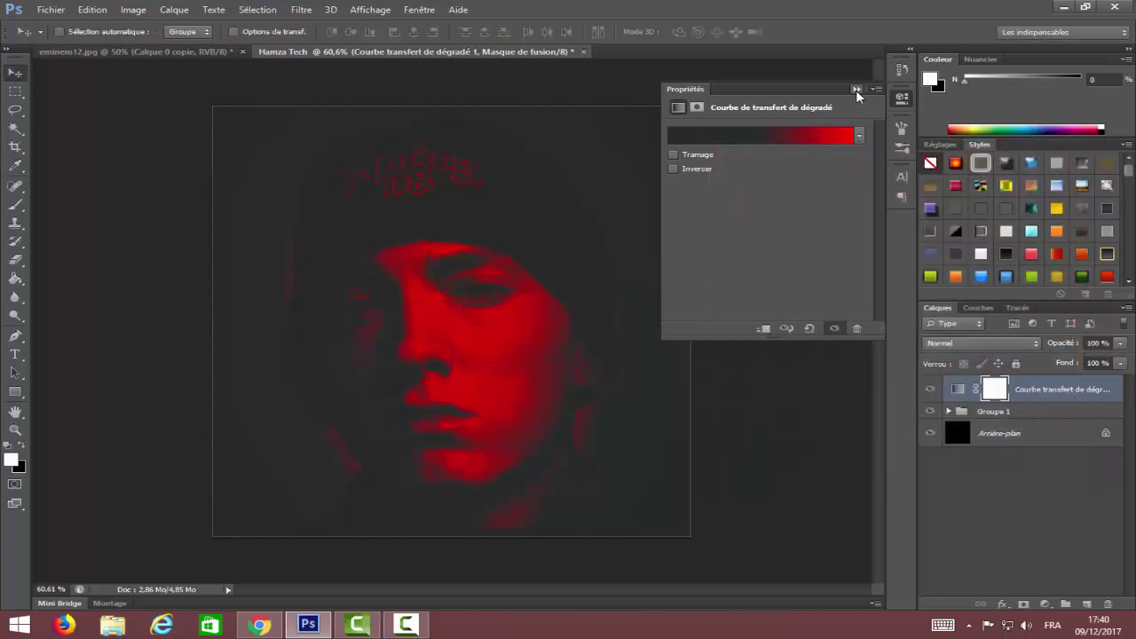
left_click(856, 90)
Step: On Calque 1 inside Groupe 1, erase the neck, hat edges and shadowed side of the face with a soft 401 px Eraser
left_click(949, 411)
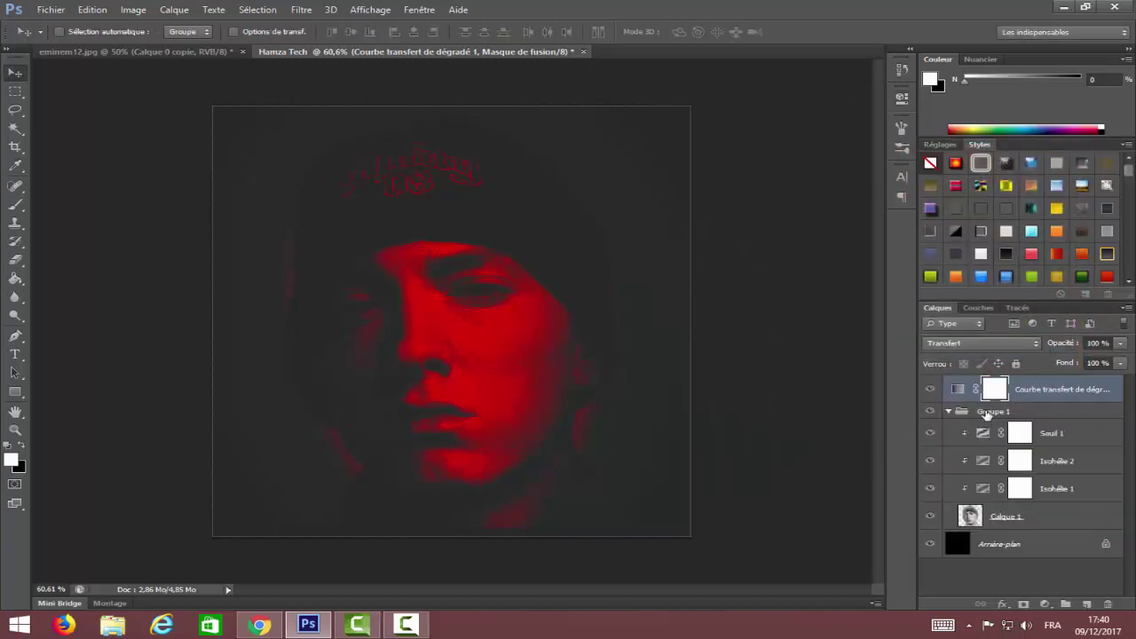
left_click(987, 413)
left_click(1017, 516)
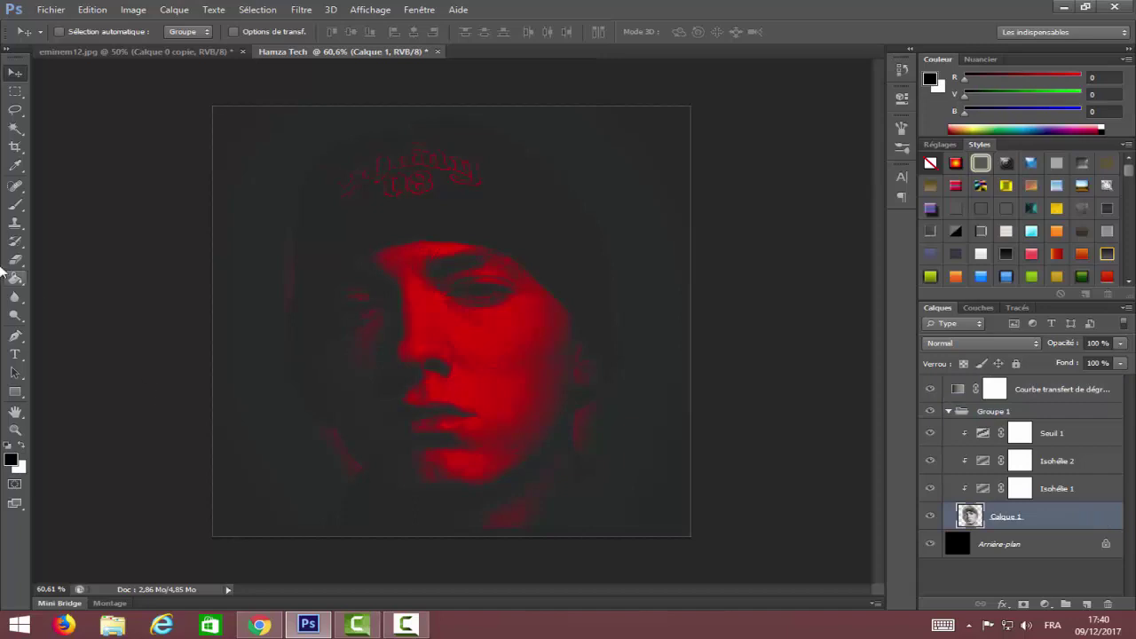
left_click(15, 260)
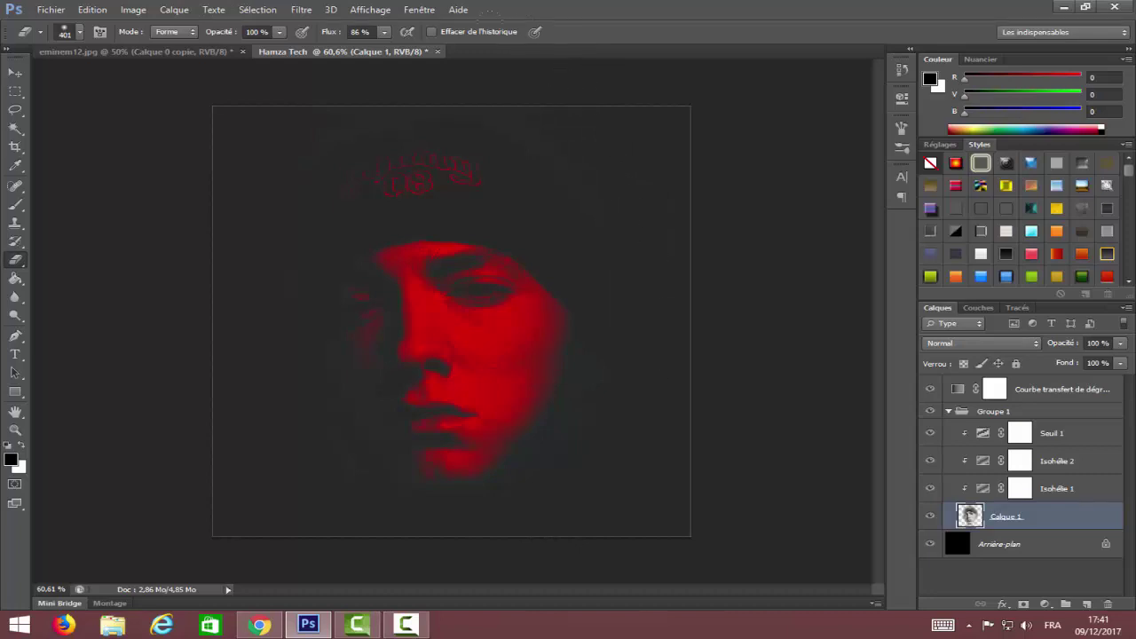
right_click(526, 510)
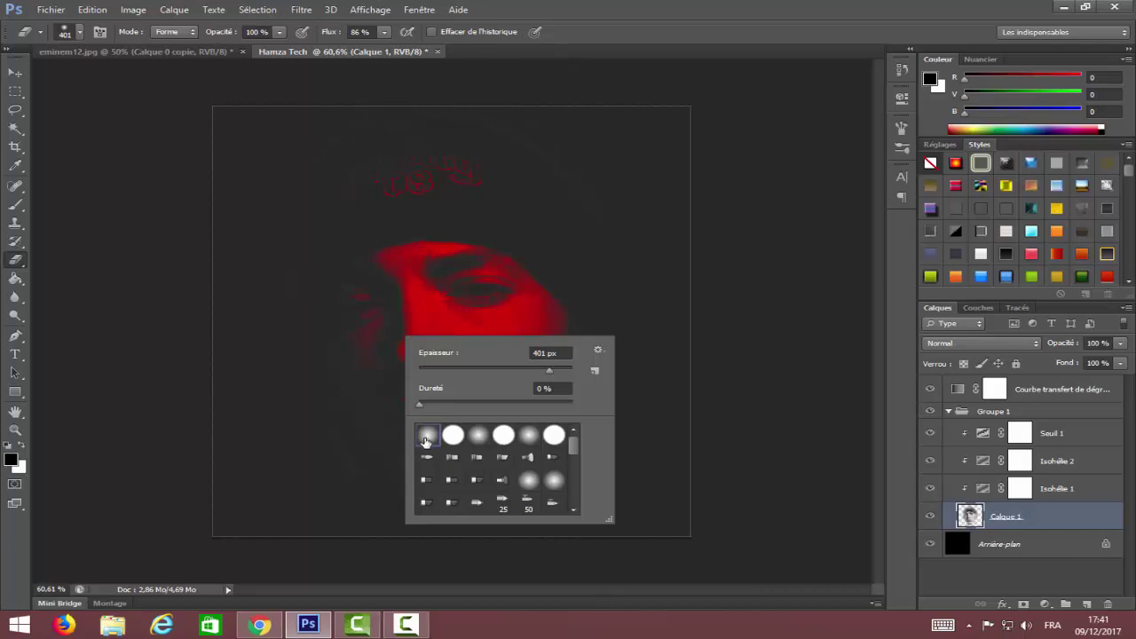
left_click(427, 438)
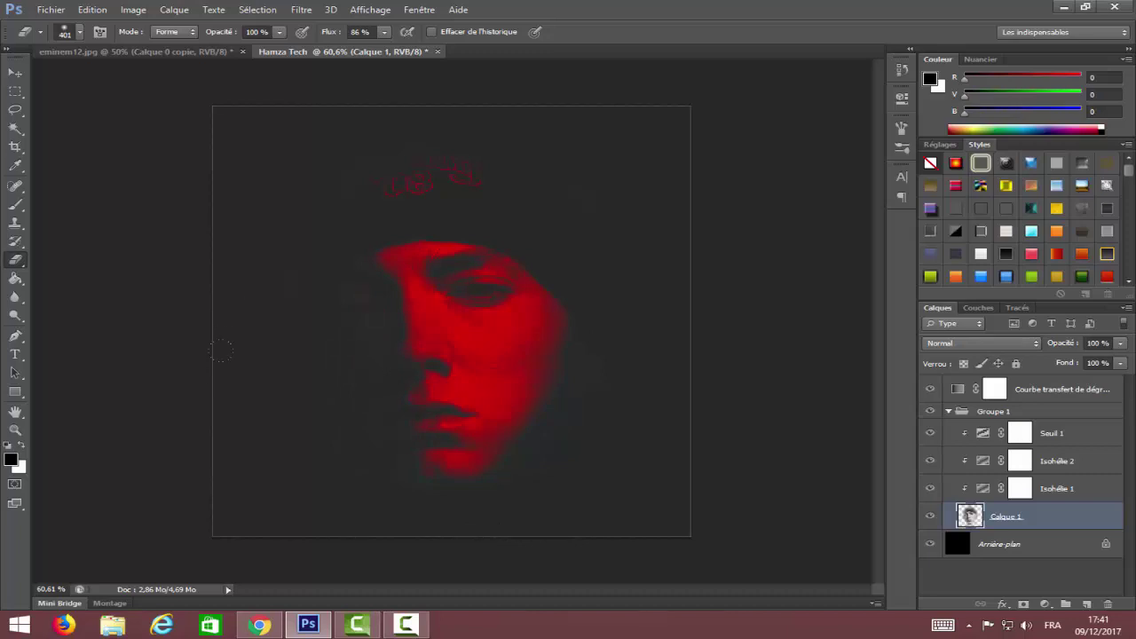
scroll(542, 279, "down", 3)
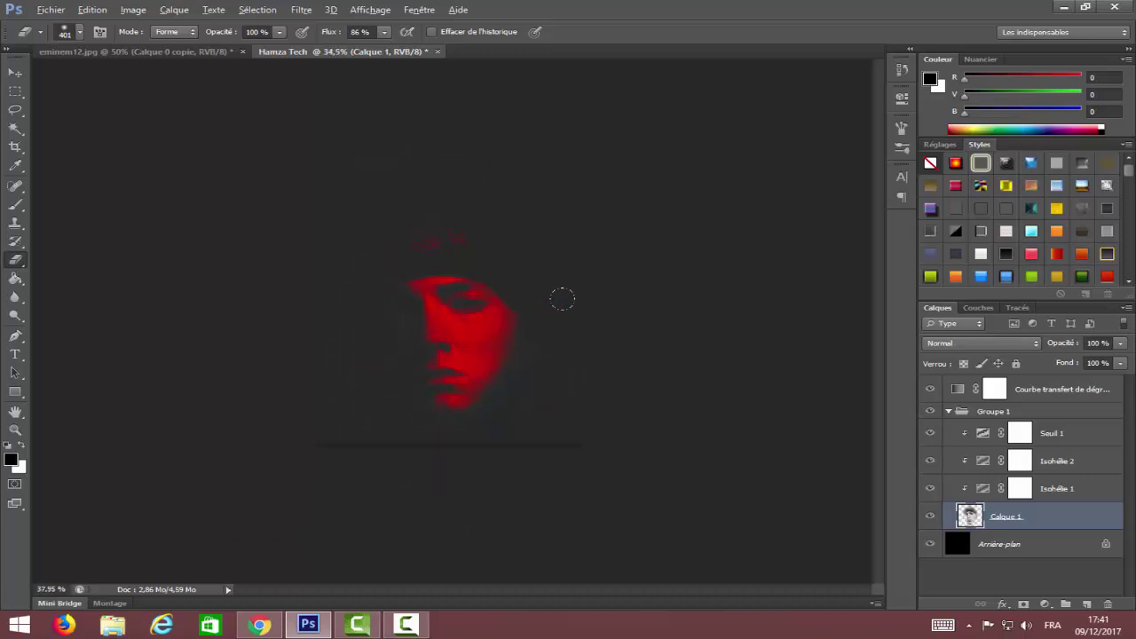
scroll(560, 299, "up", 2)
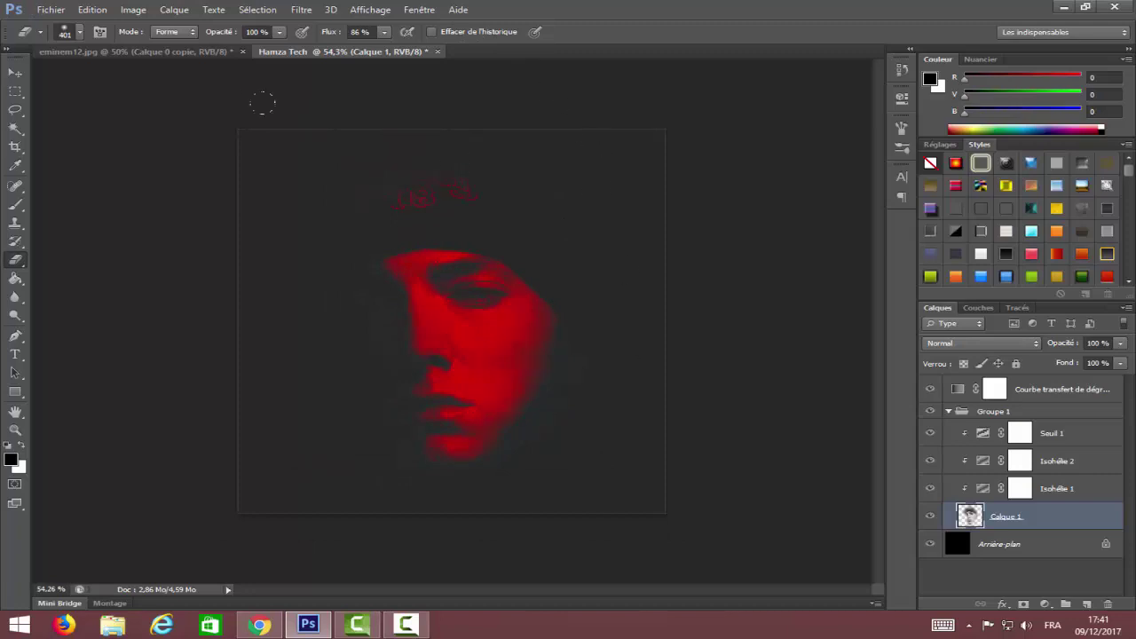
Step: Start a text line above the gradient map layer, beneath the face, in the Pirate Style font at 21 pt
left_click(16, 73)
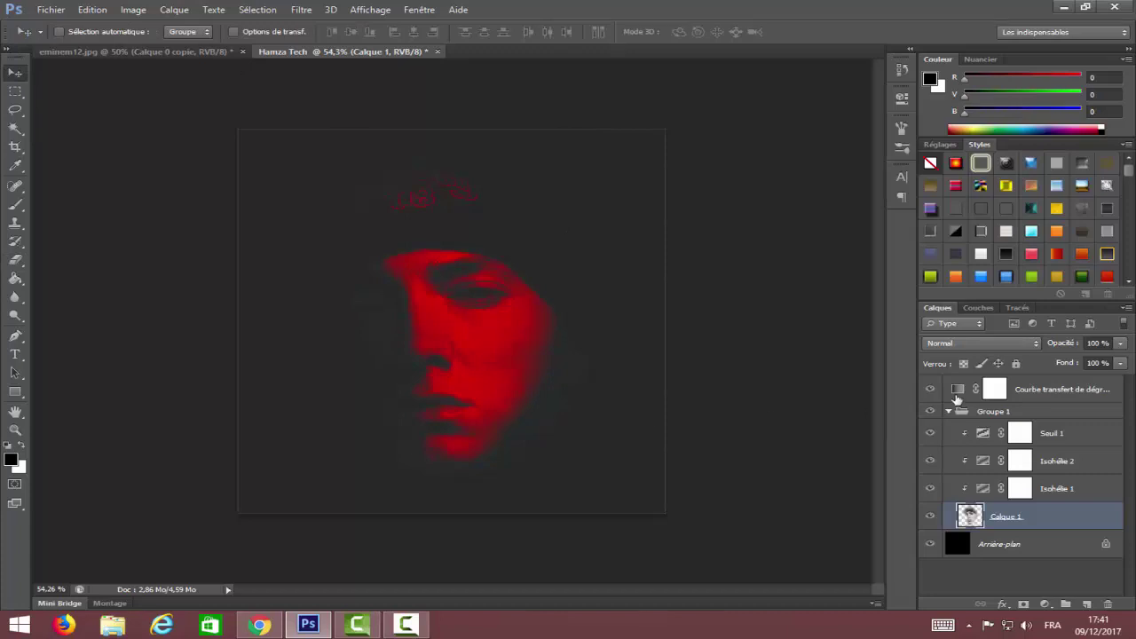
left_click(1003, 392)
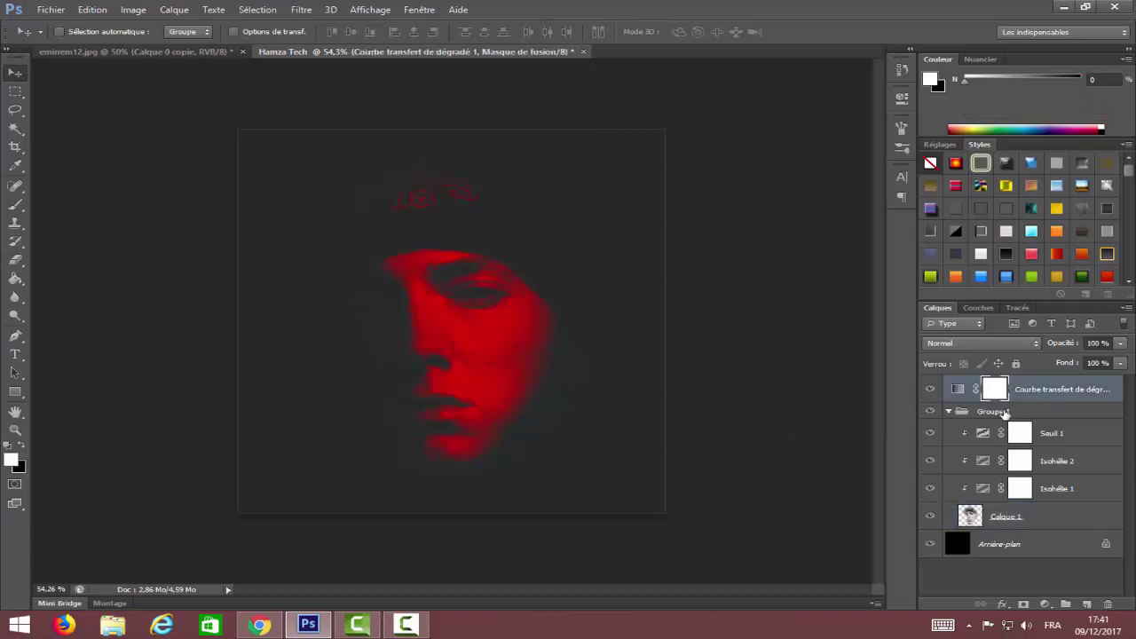
left_click(1005, 414)
left_click(994, 389)
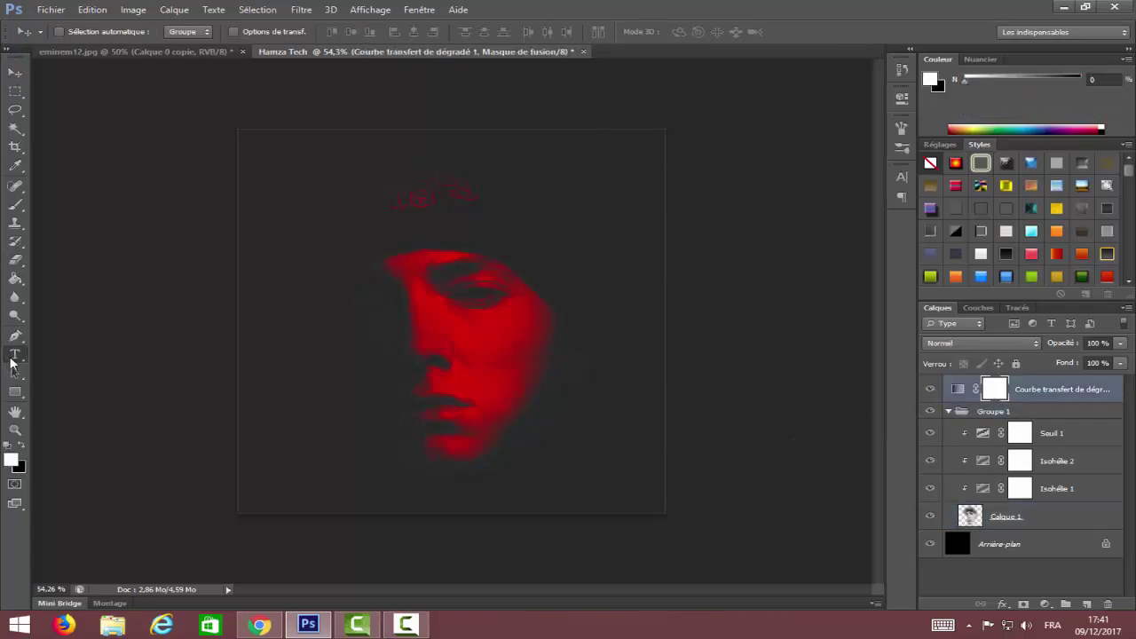
left_click(11, 357)
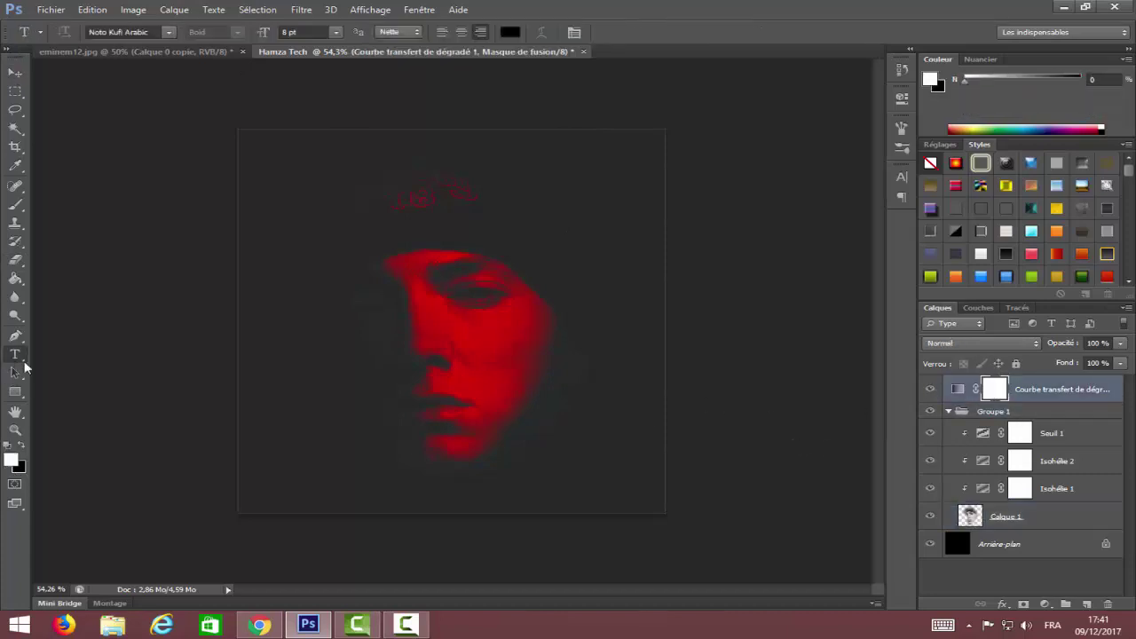
left_click(169, 32)
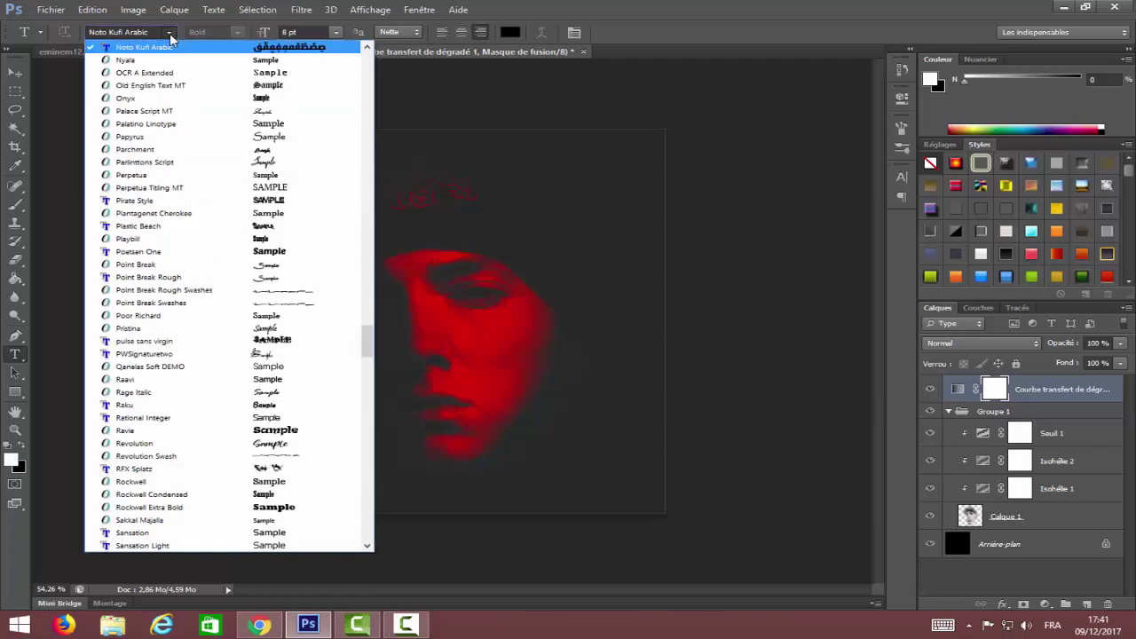
left_click(284, 201)
left_click(428, 490)
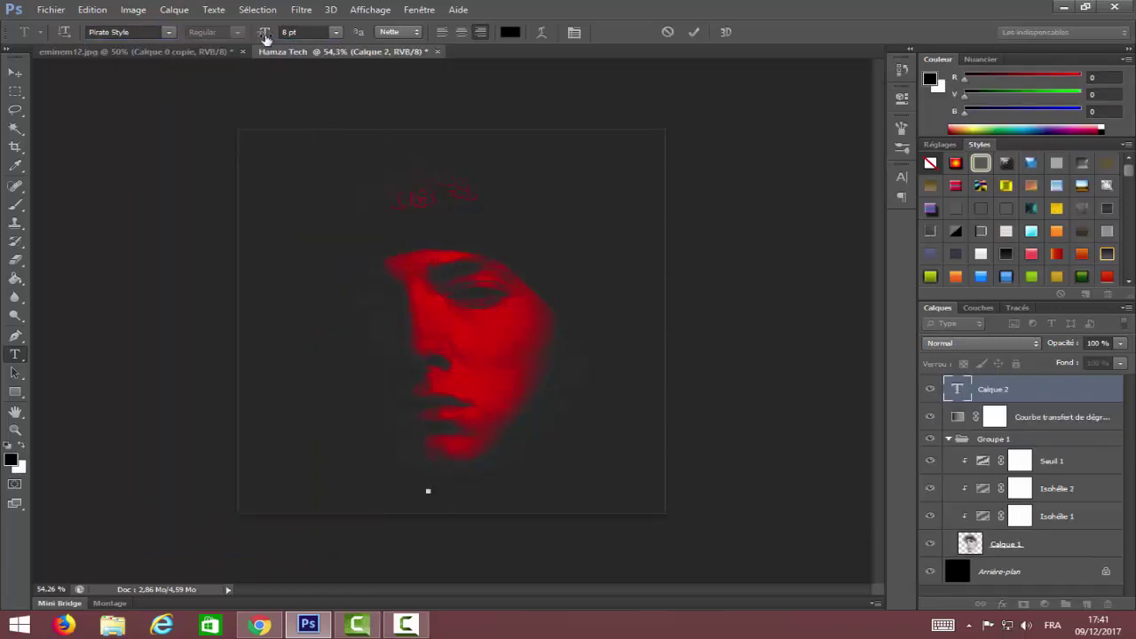
left_click_drag(264, 36, 276, 35)
Step: Set the text colour to white, enter "hamza tech" and position it centred beneath the face
left_click(509, 32)
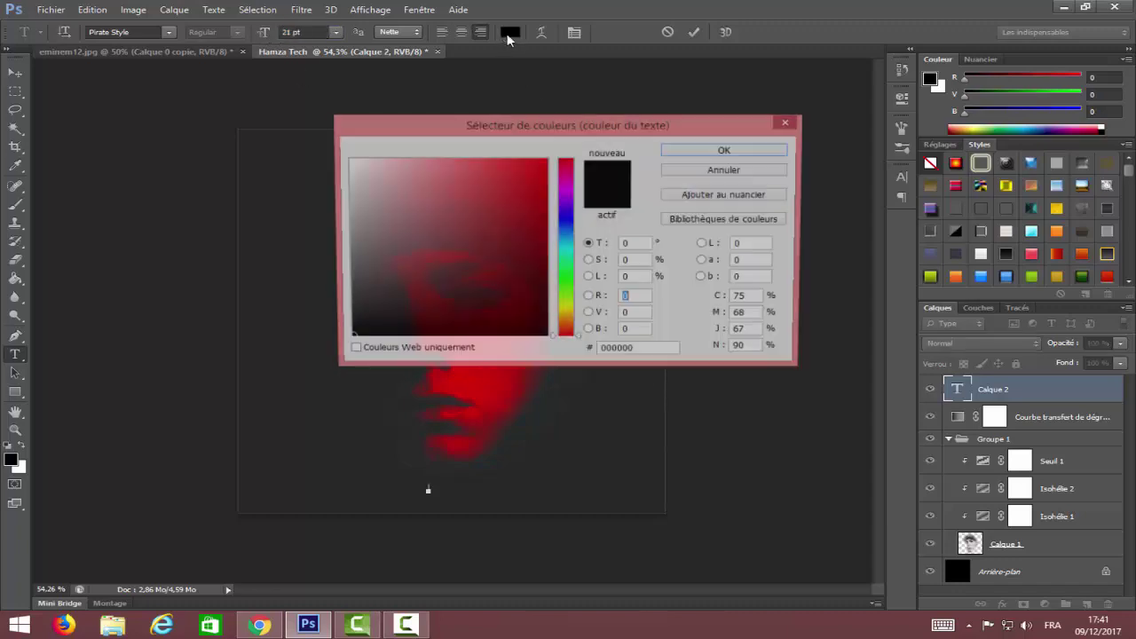
left_click_drag(282, 123, 345, 158)
left_click(742, 150)
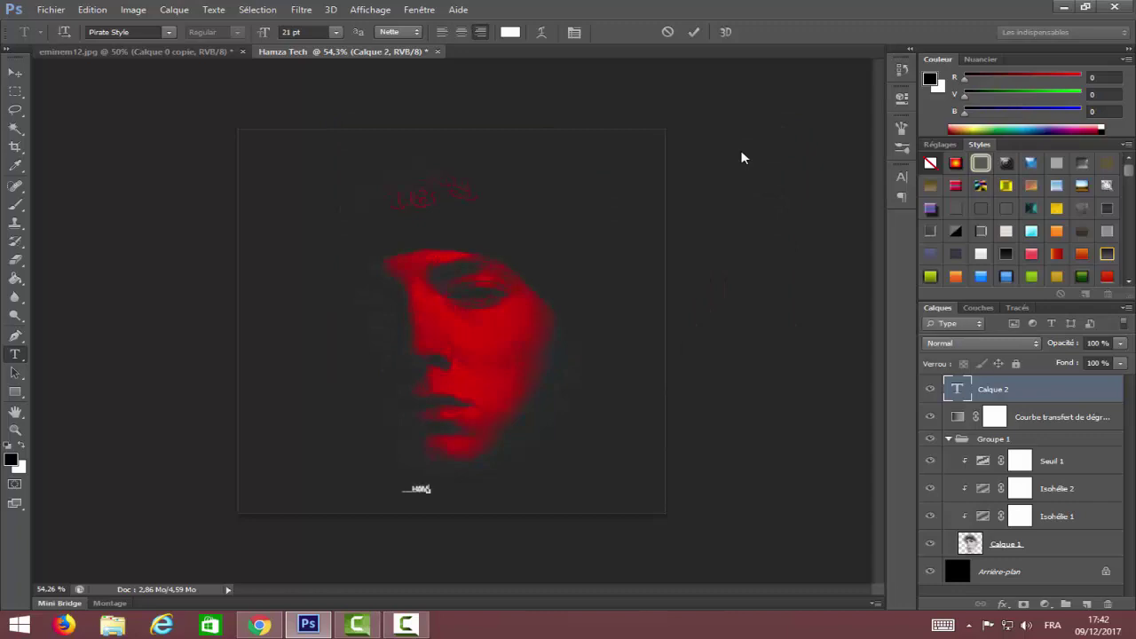
type("ZATECH")
left_click_drag(446, 485, 534, 511)
left_click(15, 72)
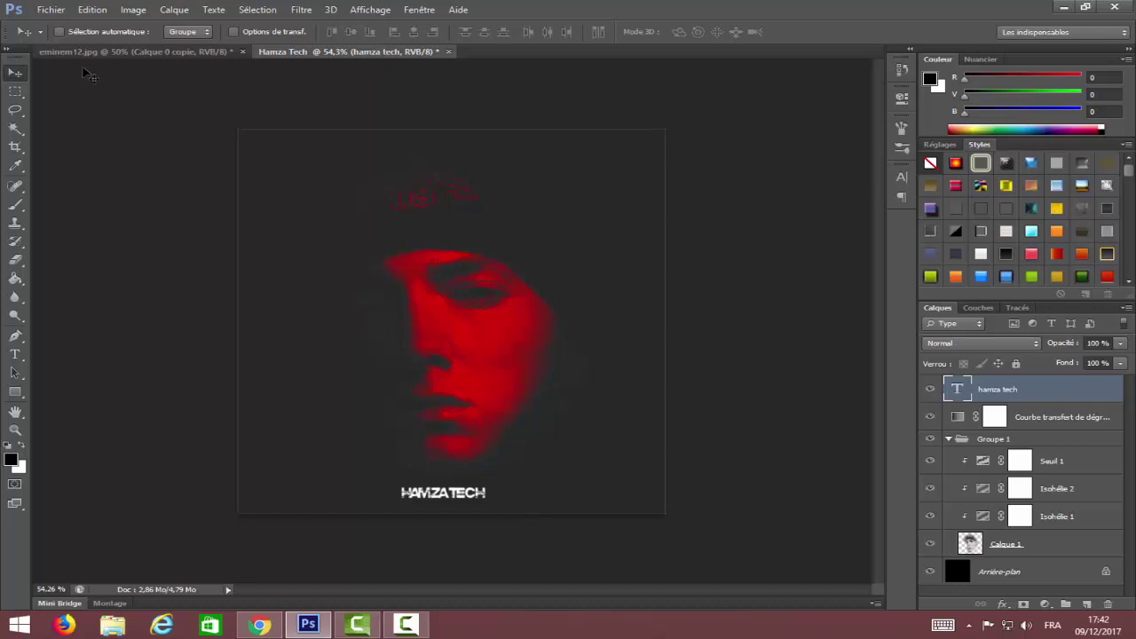
Step: Start a second text line above the hamza tech text, near the chin, in the Fabiolo-SmallCap font at 21 pt
left_click(16, 356)
left_click(401, 449)
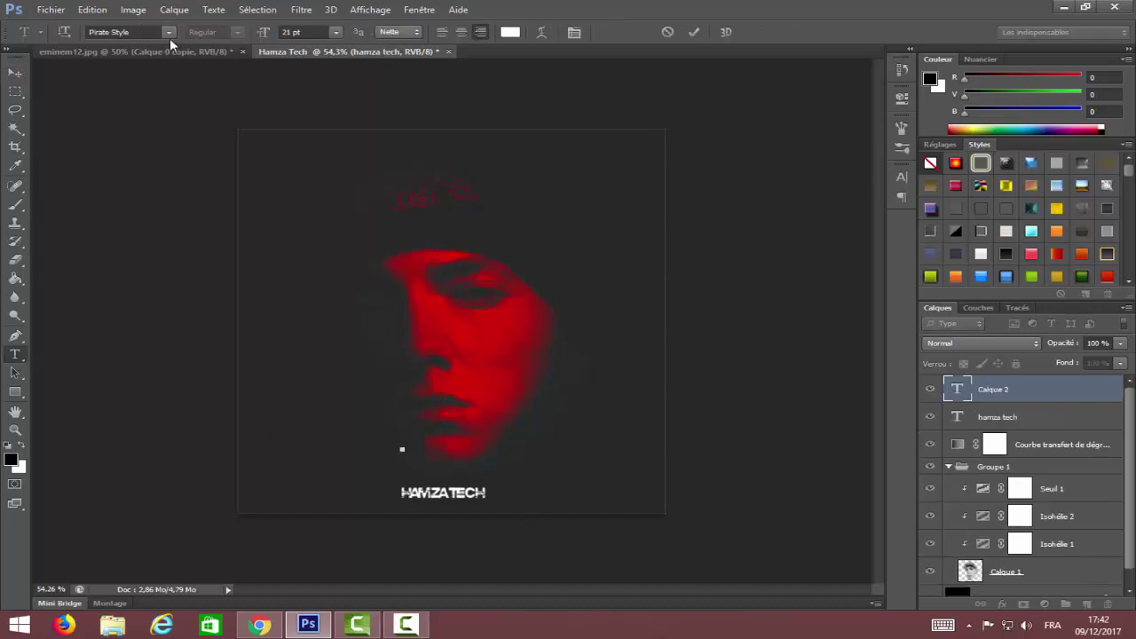
left_click(142, 29)
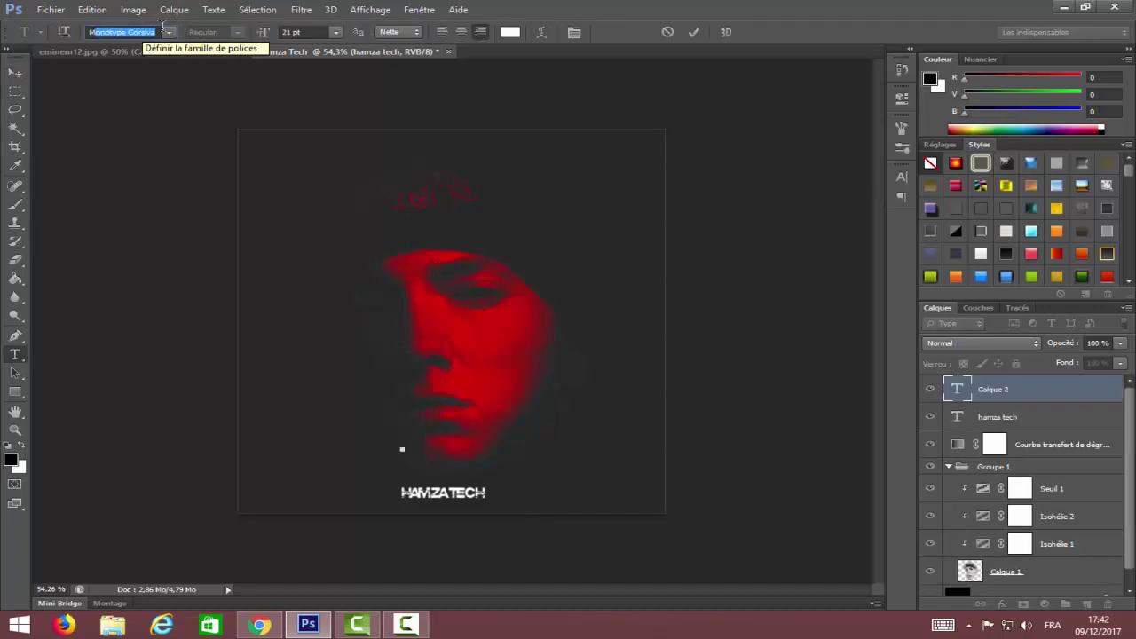
left_click(168, 32)
scroll(238, 143, "up", 4)
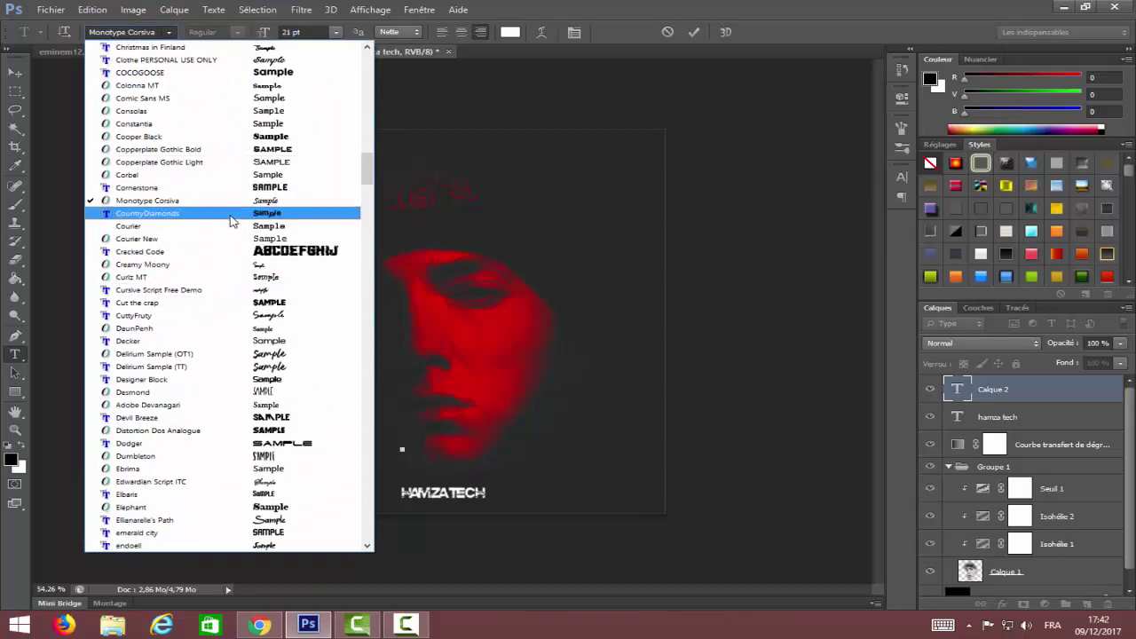
scroll(228, 218, "down", 7)
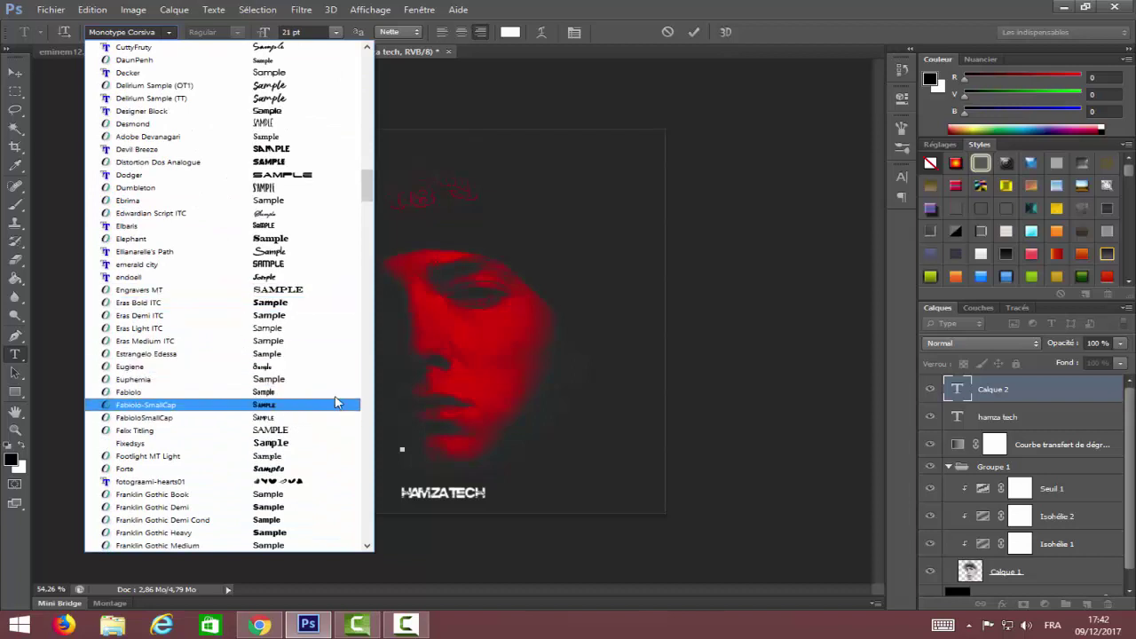
left_click(280, 405)
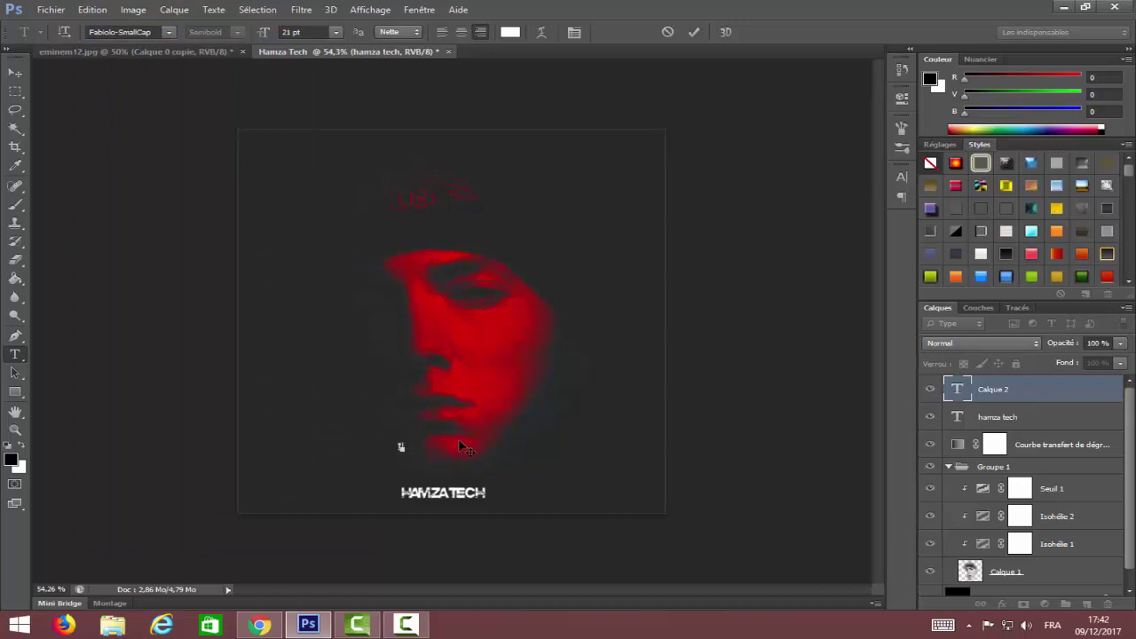
Step: Enter "T.U.T.O.R.I.A.L" and position the line centred directly beneath the hamza tech text
type("TILL")
type("OR")
type("I")
type("AL")
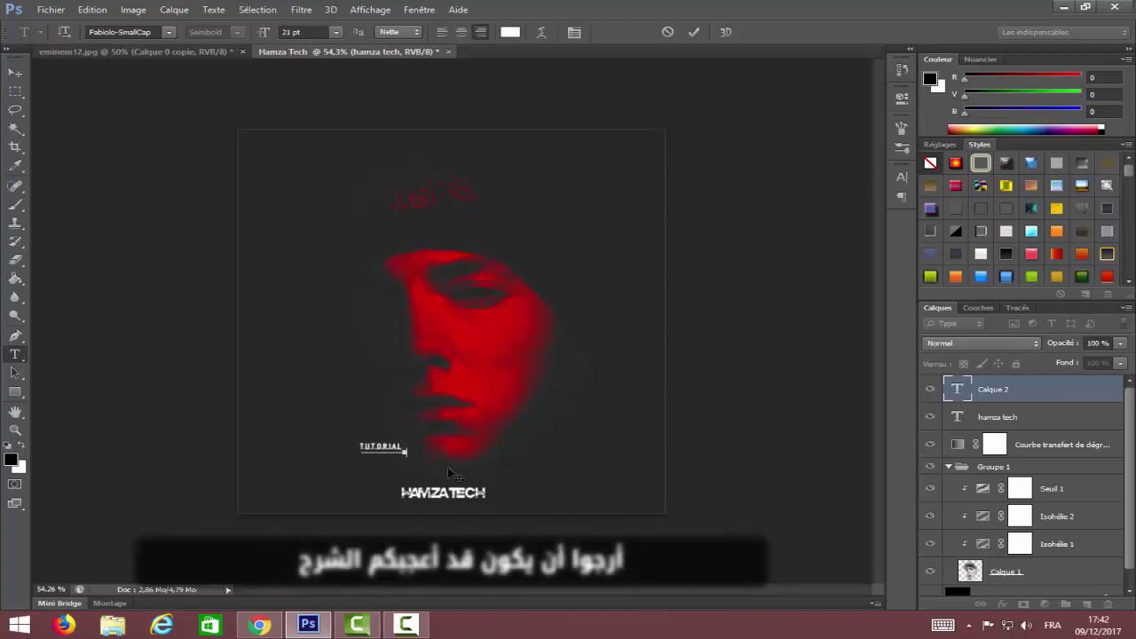
left_click_drag(435, 447, 494, 502)
key("ctrl+Return")
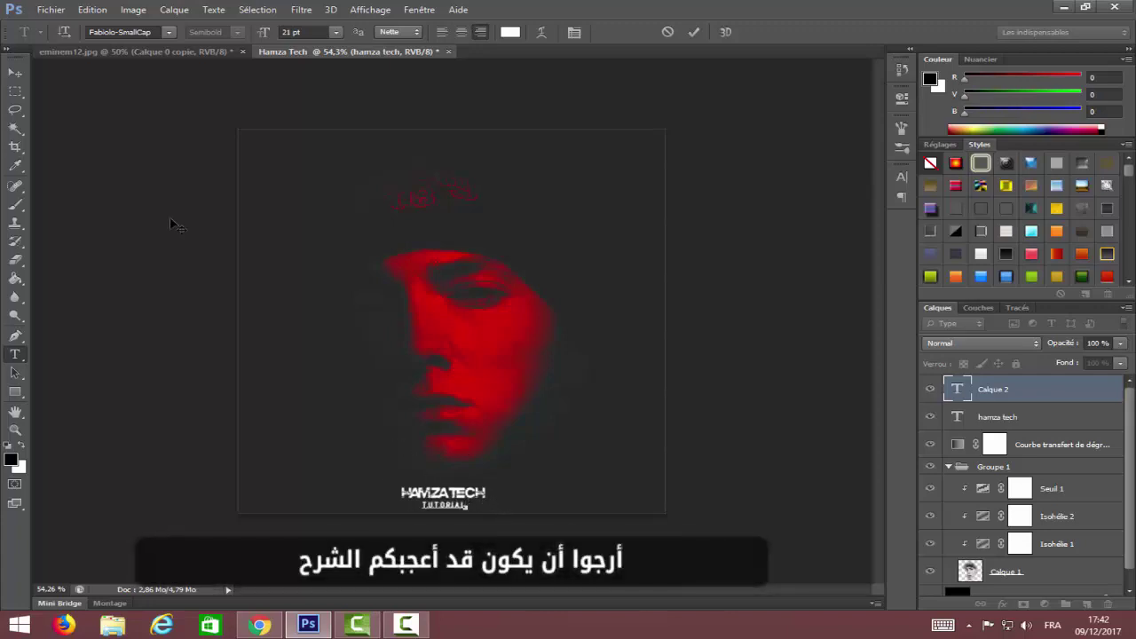
left_click(15, 72)
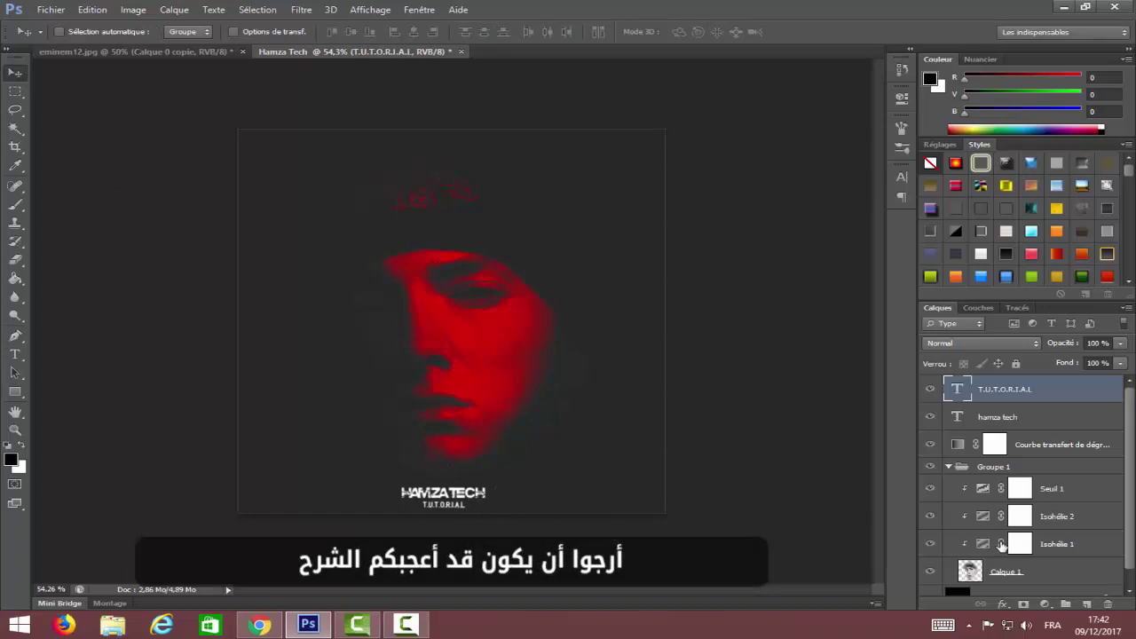
Step: Add a Hue/Saturation adjustment layer directly above the gradient map layer
left_click(995, 444)
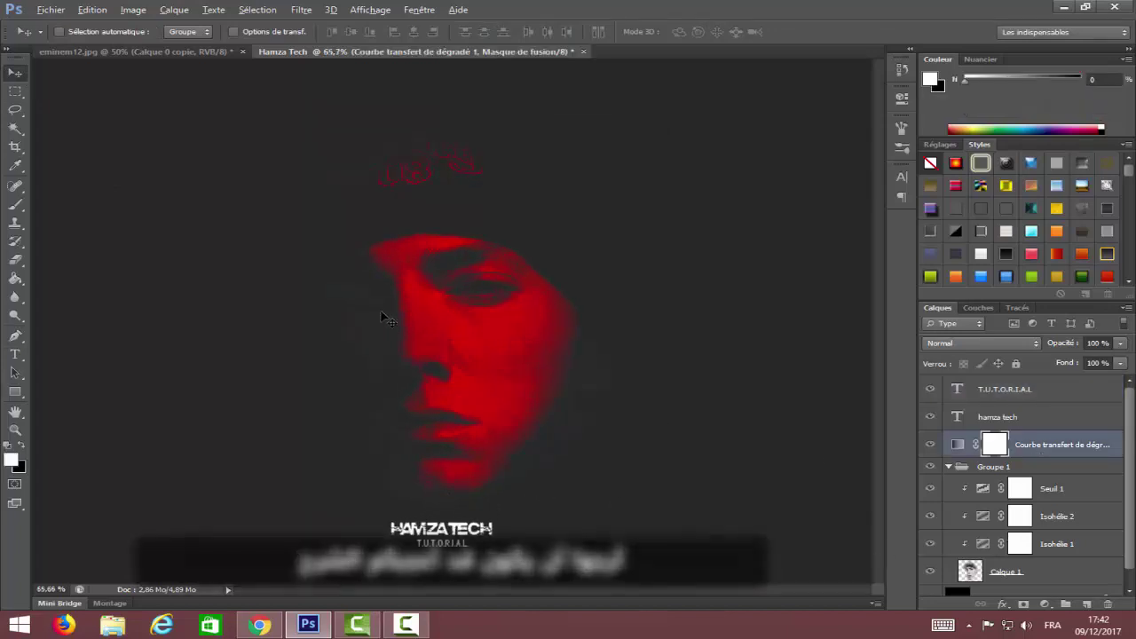
scroll(386, 315, "up", 2)
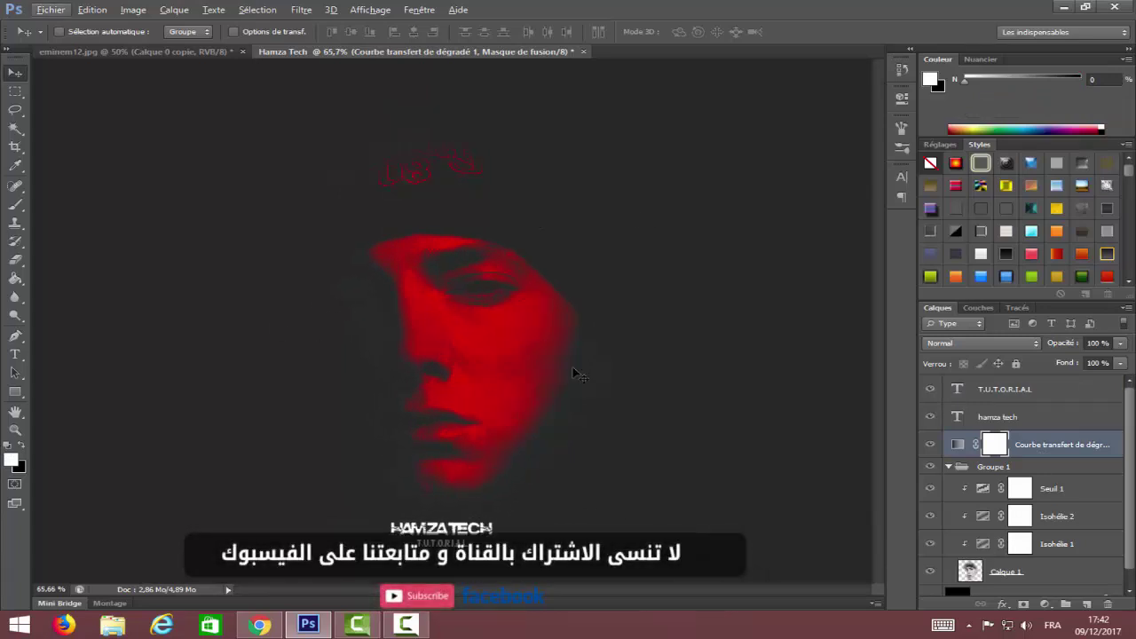
left_click(1044, 604)
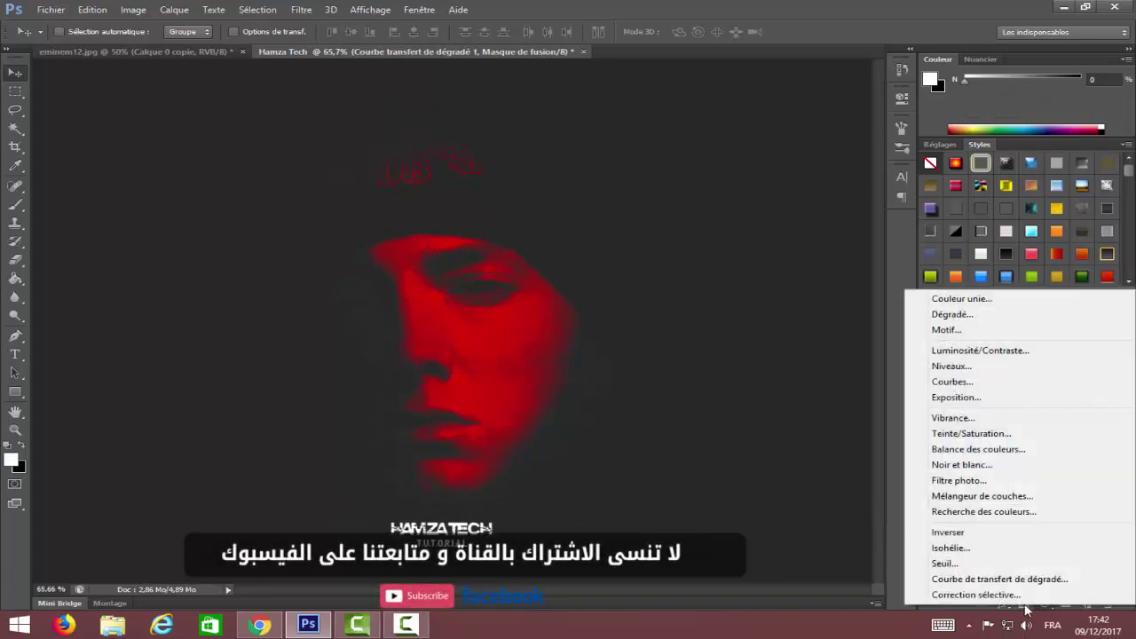
left_click(959, 435)
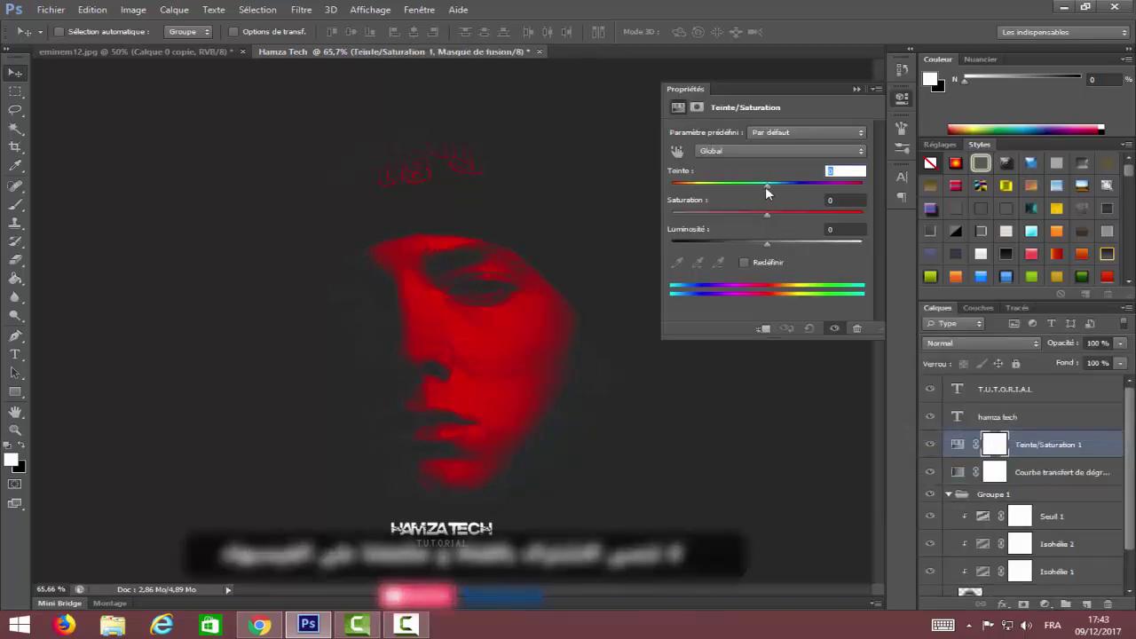
Step: Shift the global hue slightly negative for a crimson face, lower the saturation a little and collapse the adjustment's properties
left_click_drag(767, 185, 715, 197)
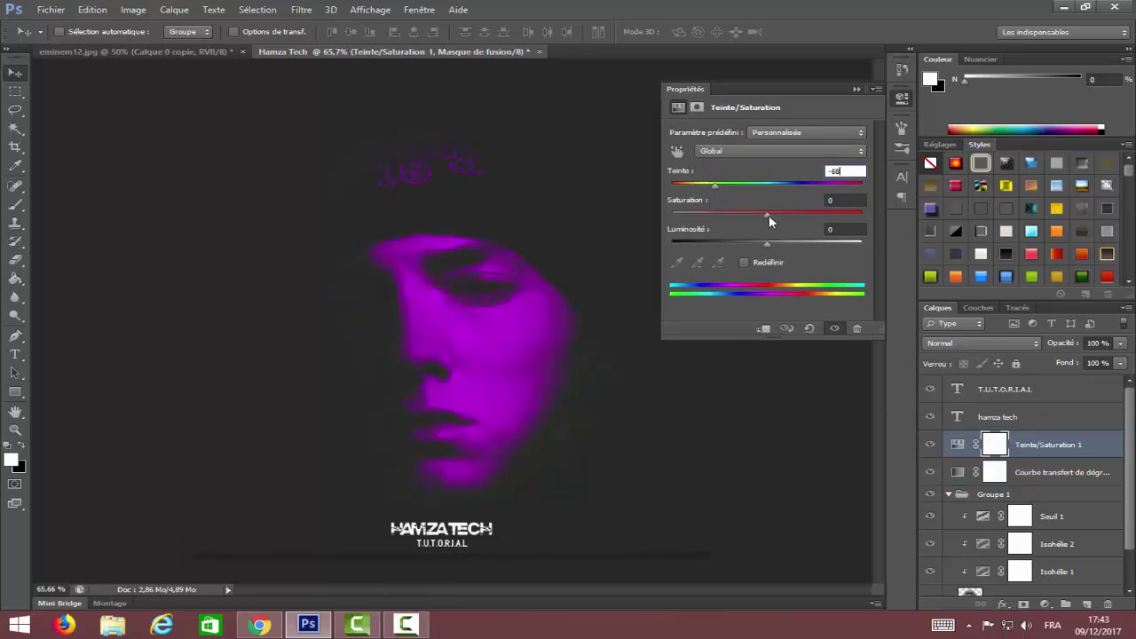
left_click_drag(800, 213, 756, 219)
left_click_drag(715, 185, 754, 188)
left_click(857, 89)
scroll(736, 233, "down", 2)
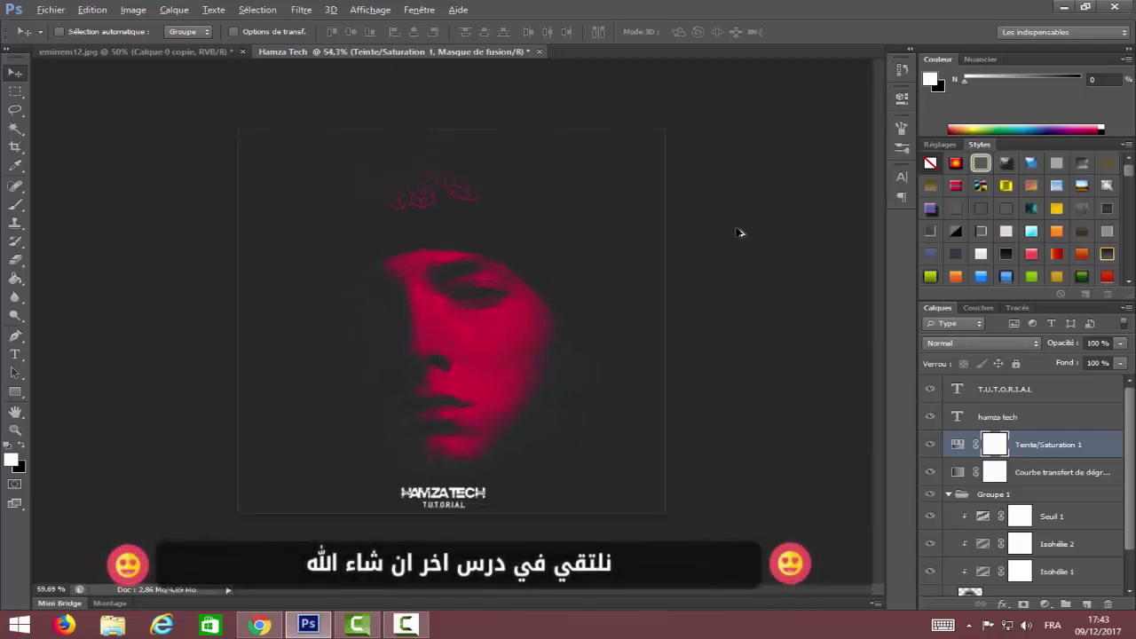
key("alt")
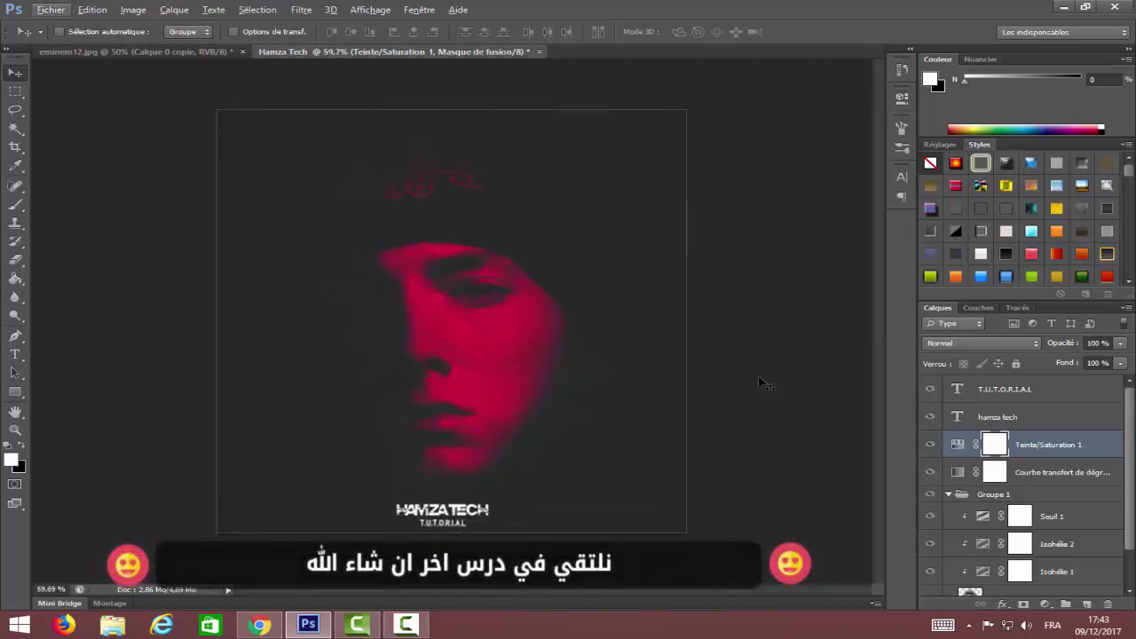